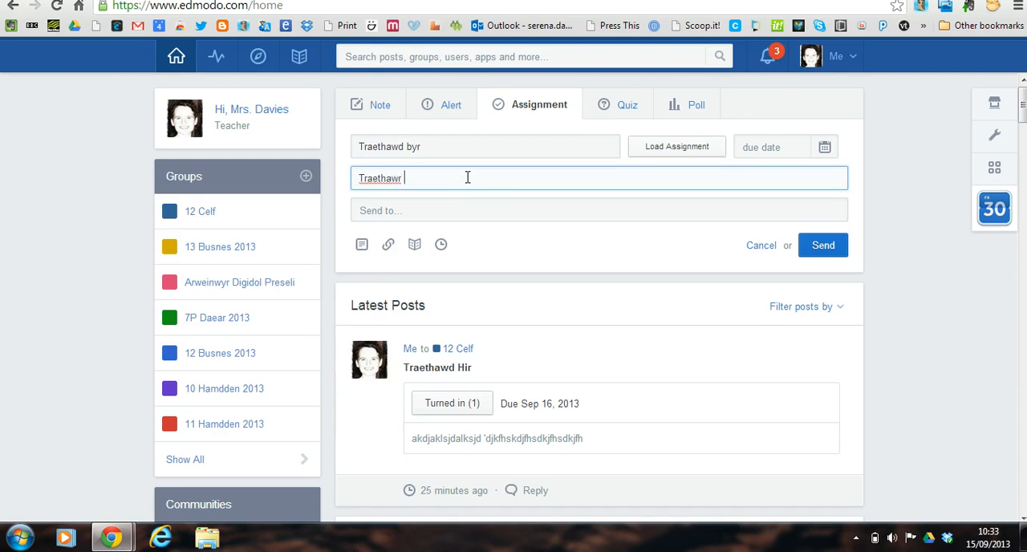
# Complete the assignment description so it reads "Traethawd ar .........".
pyautogui.press('BackSpace')
pyautogui.press('BackSpace')
pyautogui.press('BackSpace')
pyautogui.write('d')
# Address the assignment to the group 12 Celf.
pyautogui.rightClick(460, 214)
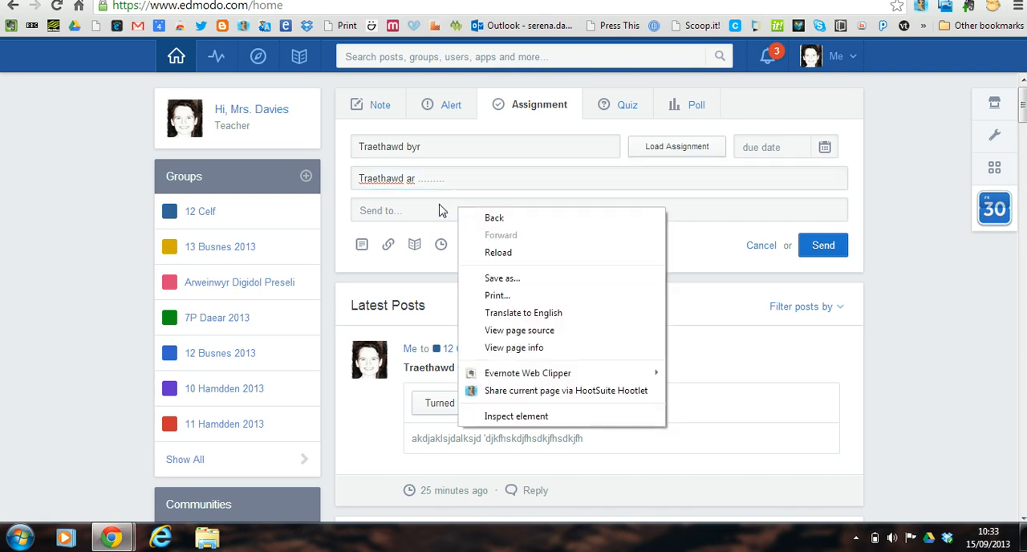
pyautogui.click(438, 208)
pyautogui.write('12 celf')
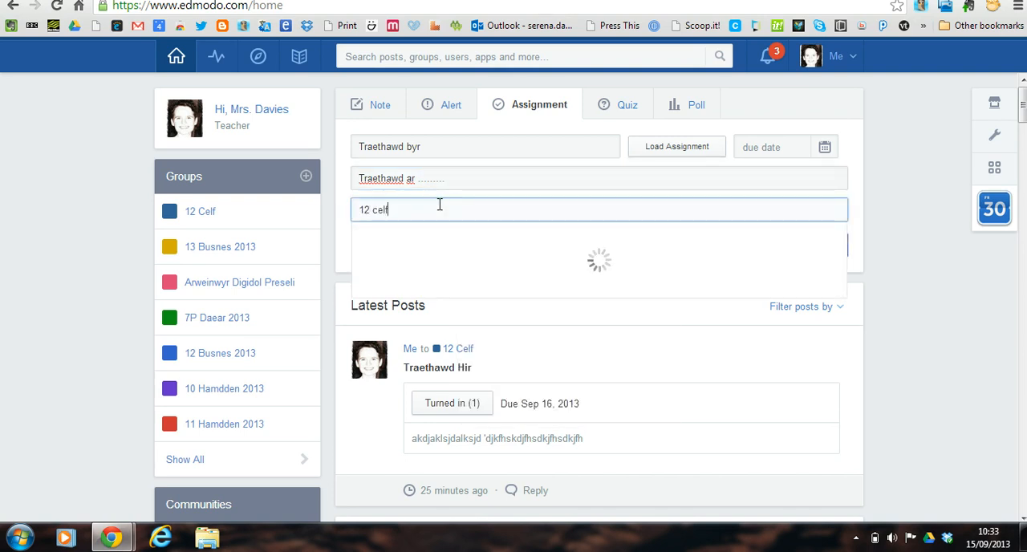
pyautogui.click(423, 234)
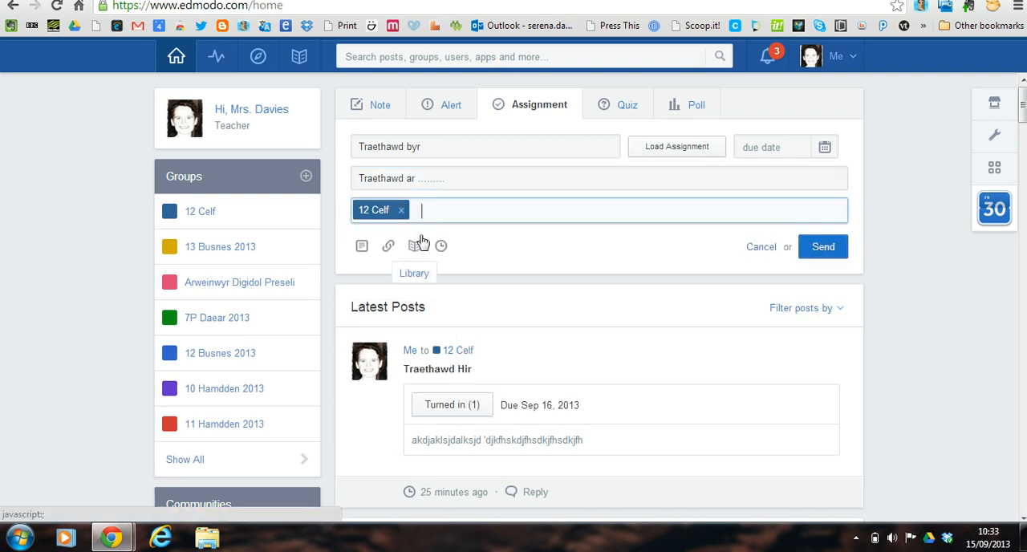
# Attach the file "Cyflwyniad i edmodo" from the Edmodo folder in Dropbox to the assignment.
pyautogui.click(363, 249)
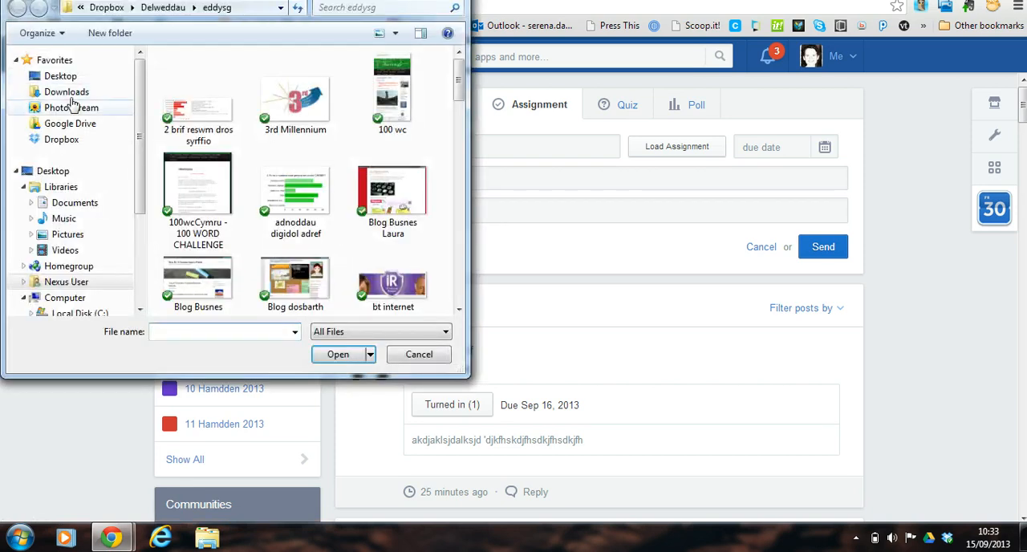
pyautogui.click(71, 141)
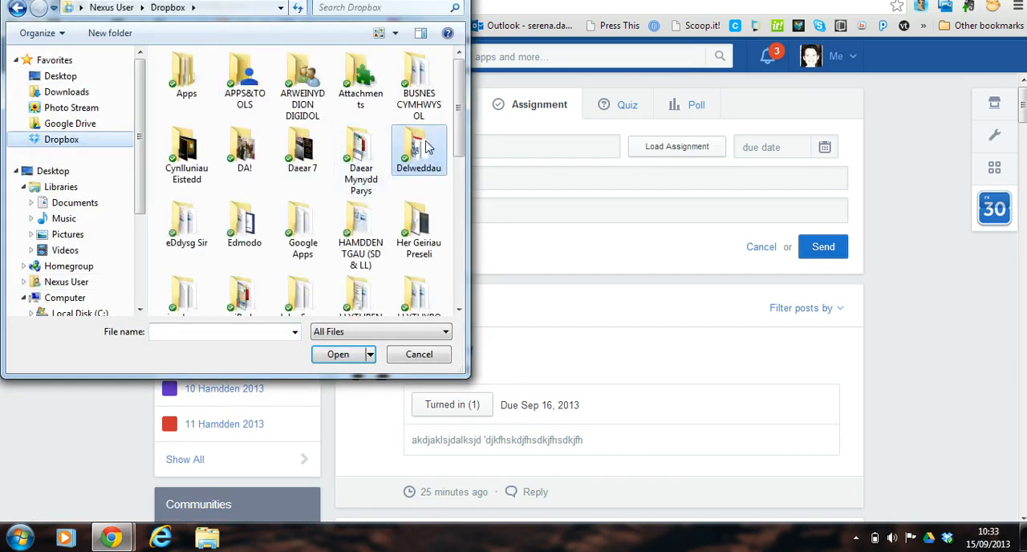
pyautogui.doubleClick(244, 224)
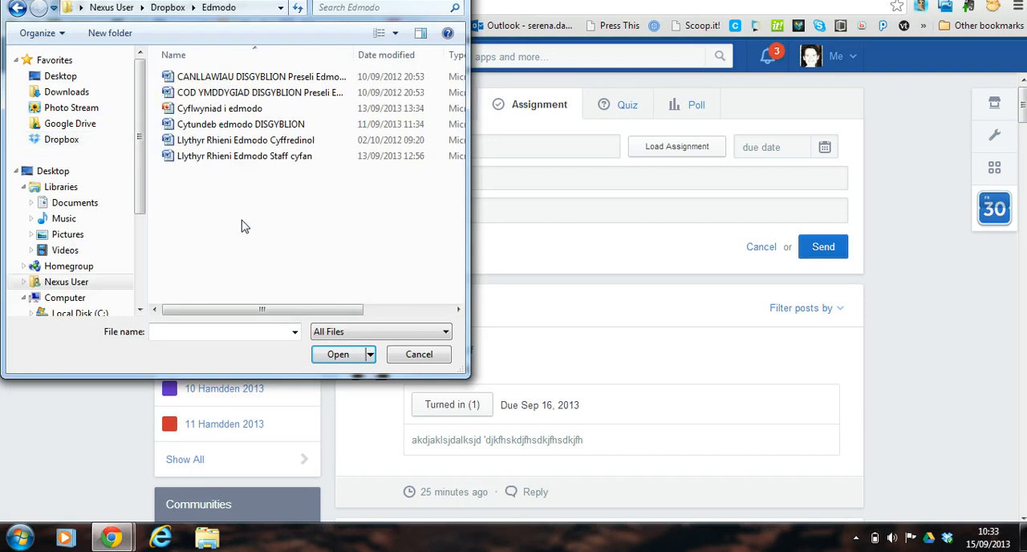
pyautogui.click(224, 111)
pyautogui.doubleClick(223, 113)
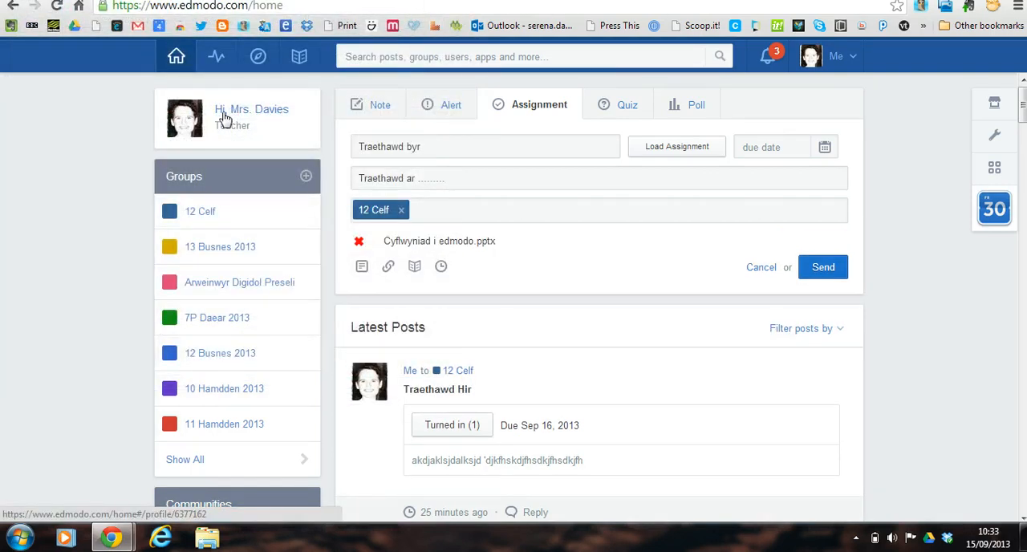
pyautogui.click(389, 267)
pyautogui.click(488, 255)
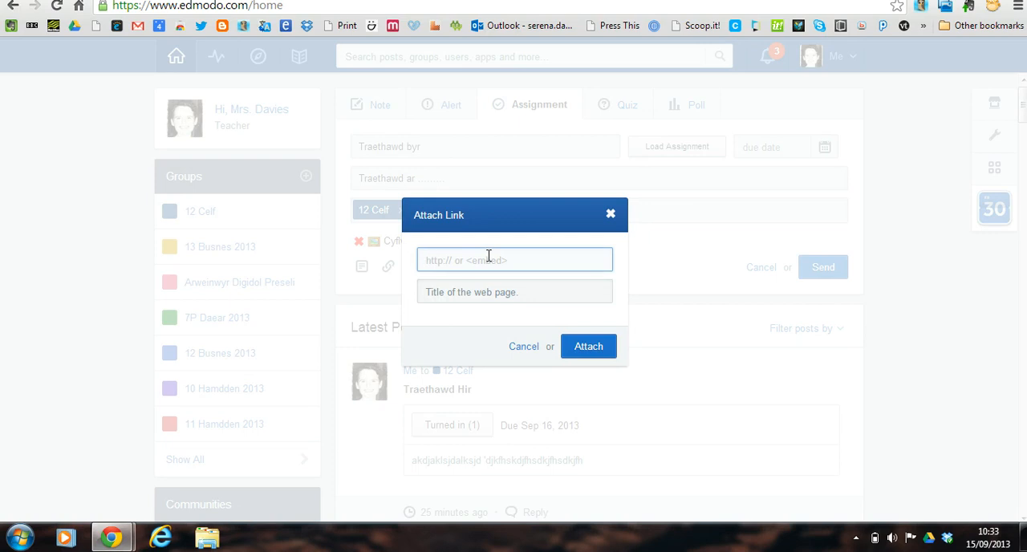
pyautogui.write('www.youtube.com')
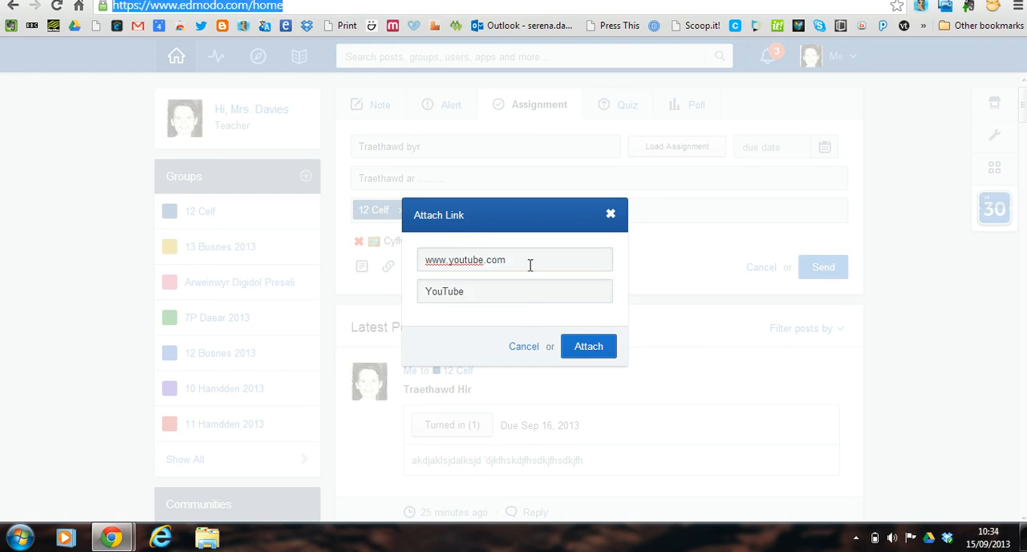
pyautogui.moveTo(530, 265); pyautogui.dragTo(435, 266)
pyautogui.write('http://youtu.be/zvaD8lmj1cU')
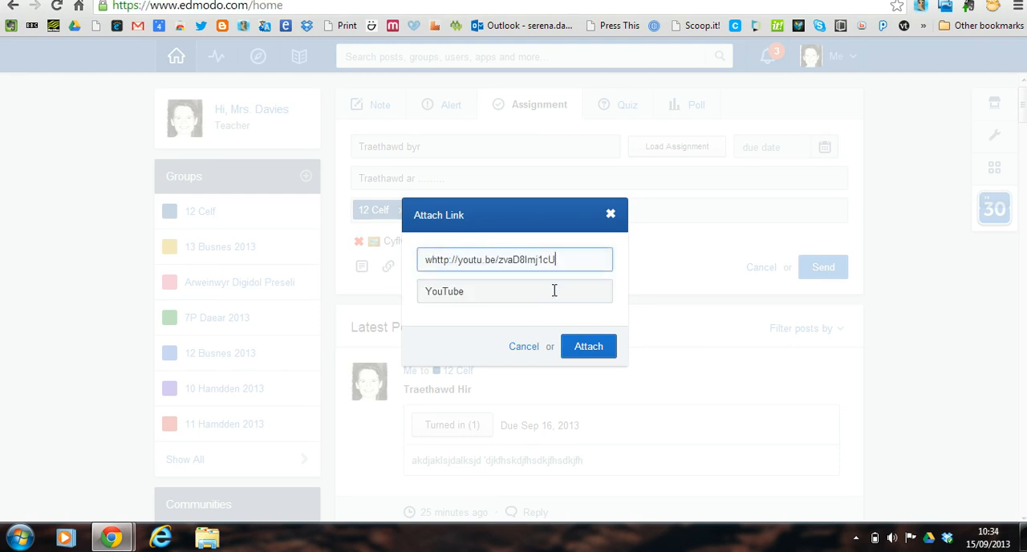
pyautogui.click(471, 292)
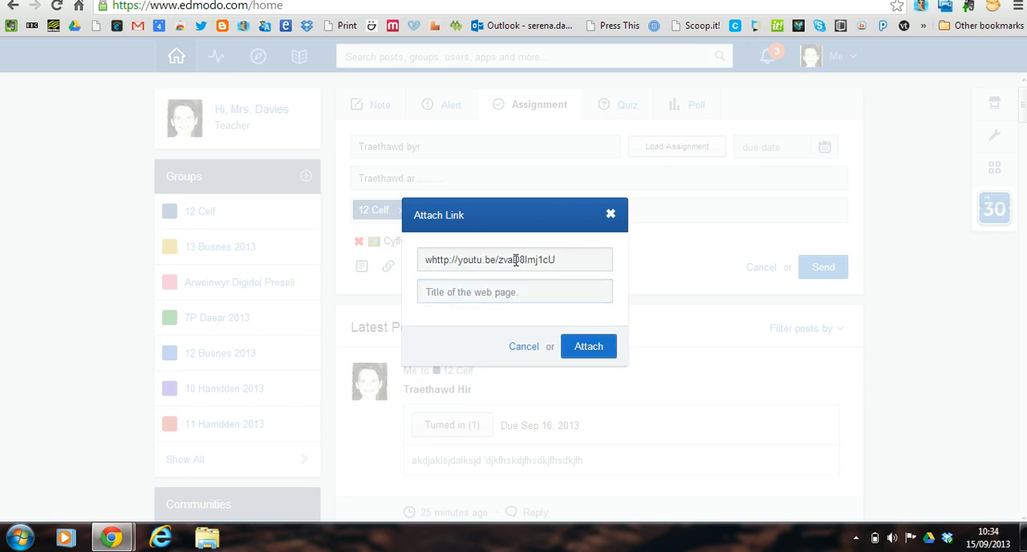
pyautogui.click(503, 292)
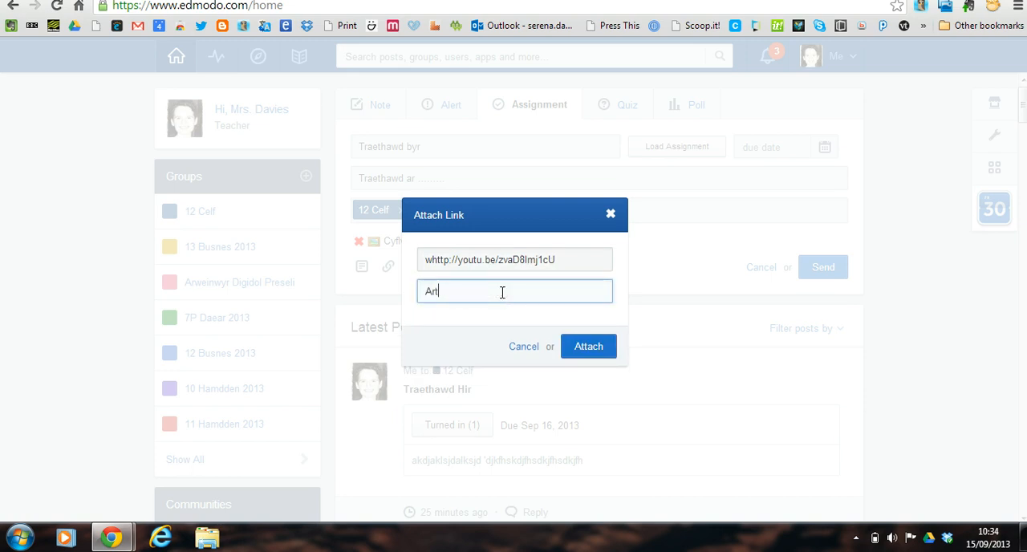
pyautogui.write('Art Attack')
pyautogui.click(586, 351)
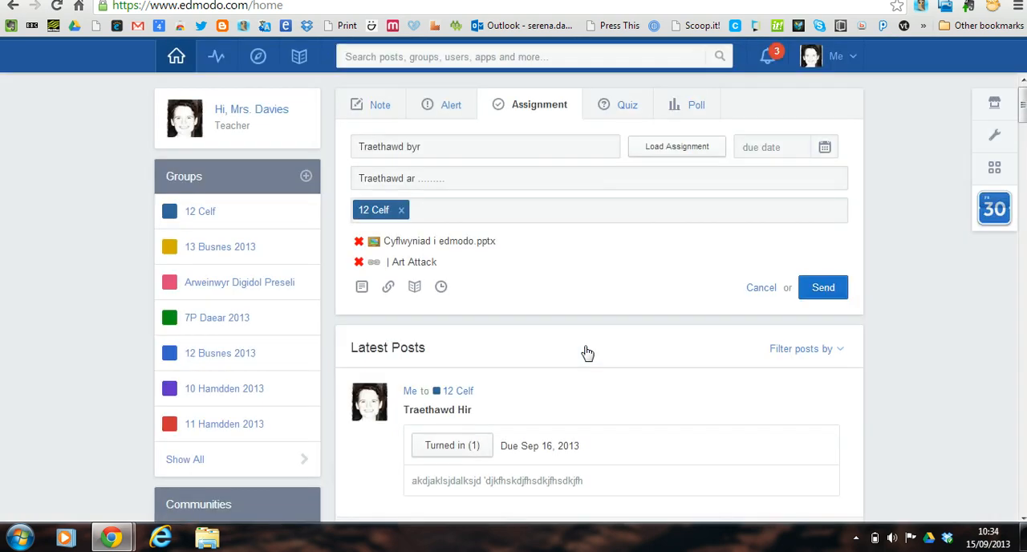
# Schedule the assignment post for 09/16/2013 at 9:00 AM.
pyautogui.click(441, 286)
pyautogui.click(447, 284)
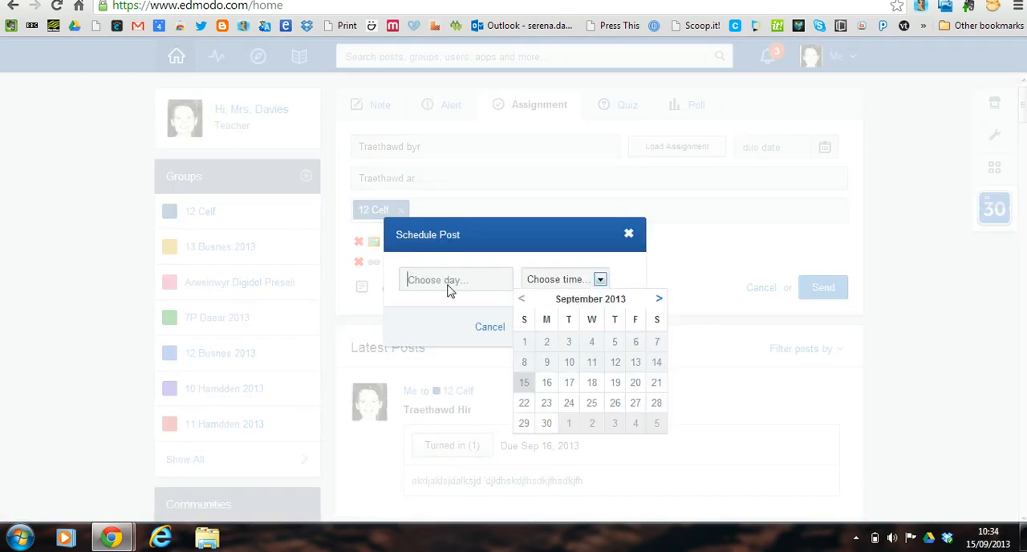
pyautogui.click(546, 381)
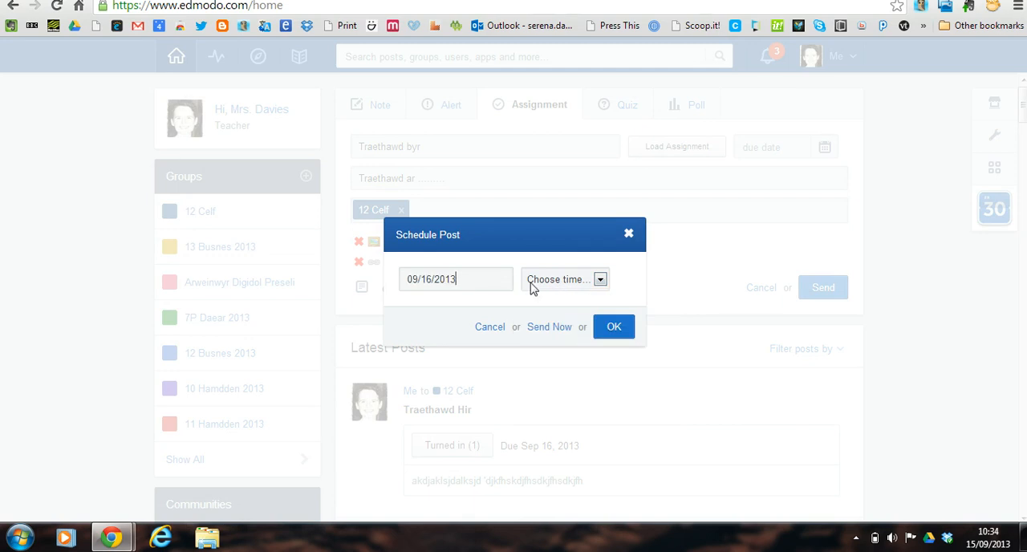
pyautogui.click(553, 278)
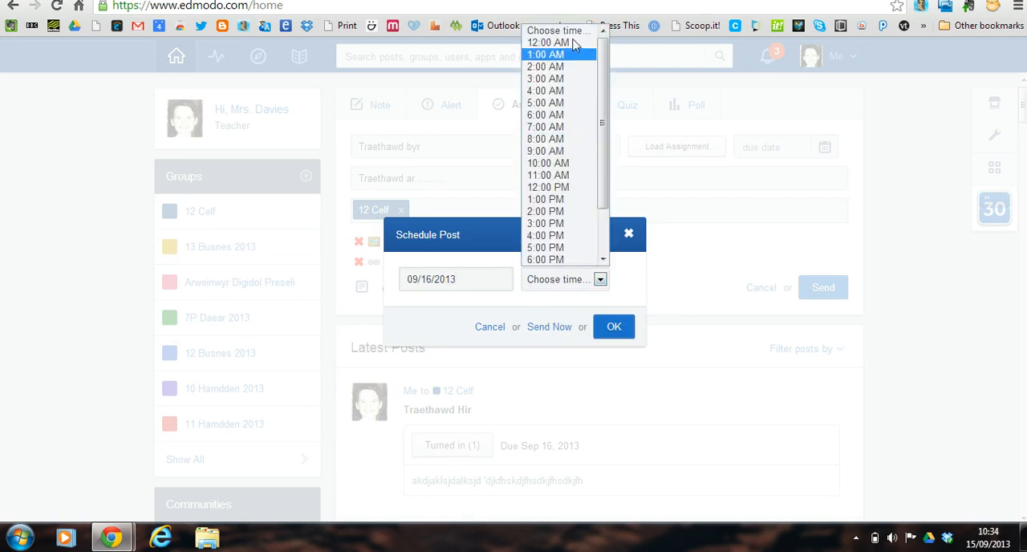
pyautogui.click(570, 152)
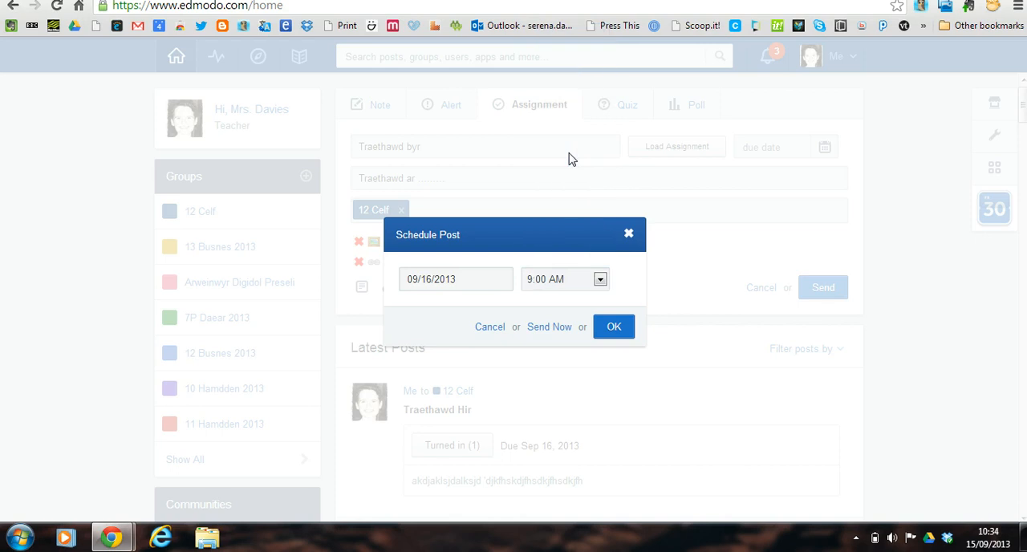
pyautogui.click(607, 326)
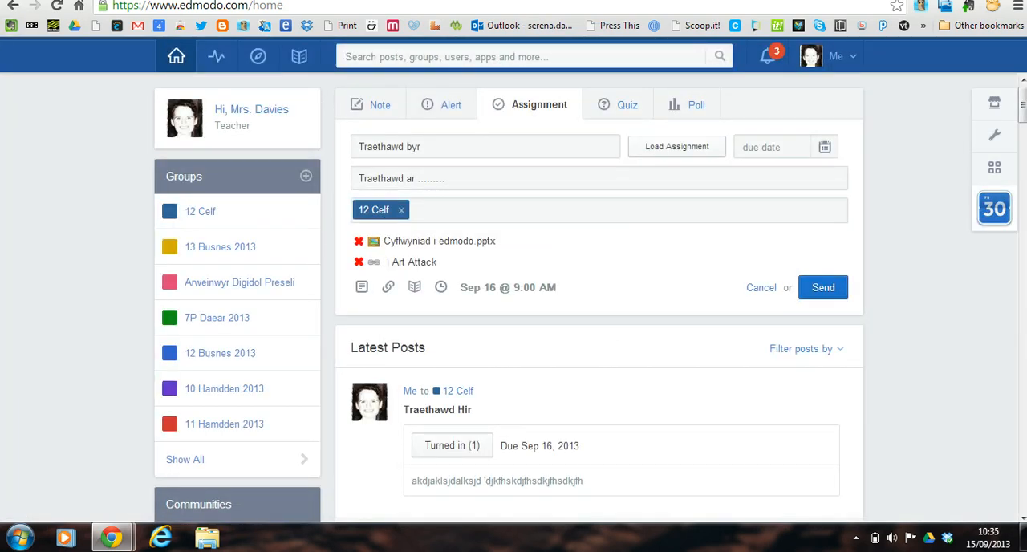
# Set the assignment's due date to 09/15/2013.
pyautogui.click(825, 147)
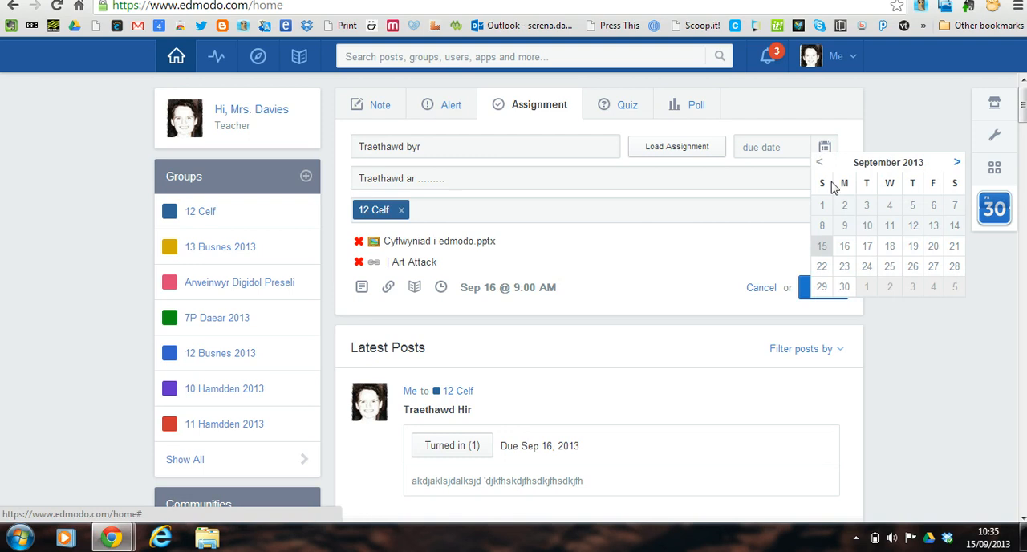
pyautogui.click(823, 247)
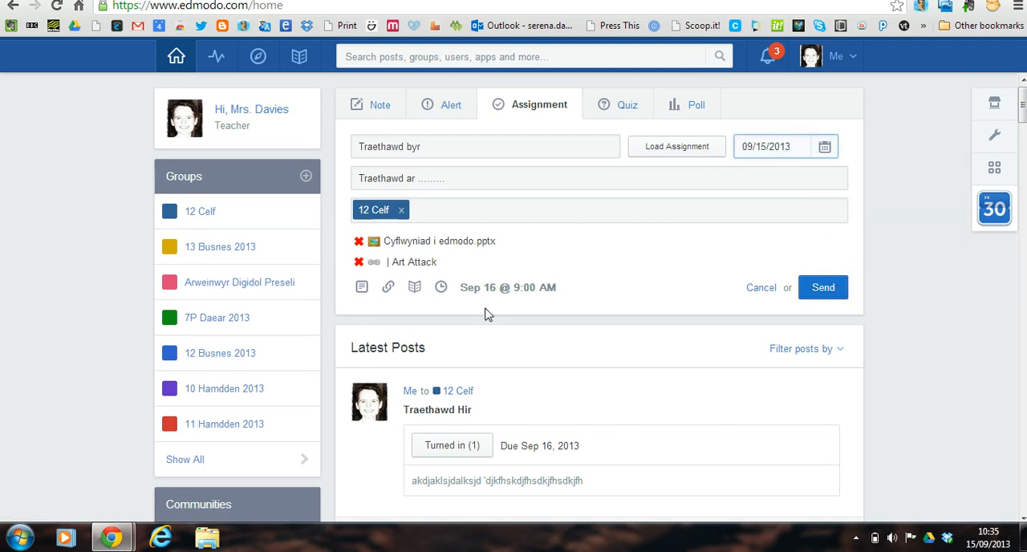
# Change the post's schedule to Send Now and send the assignment to the group.
pyautogui.click(441, 287)
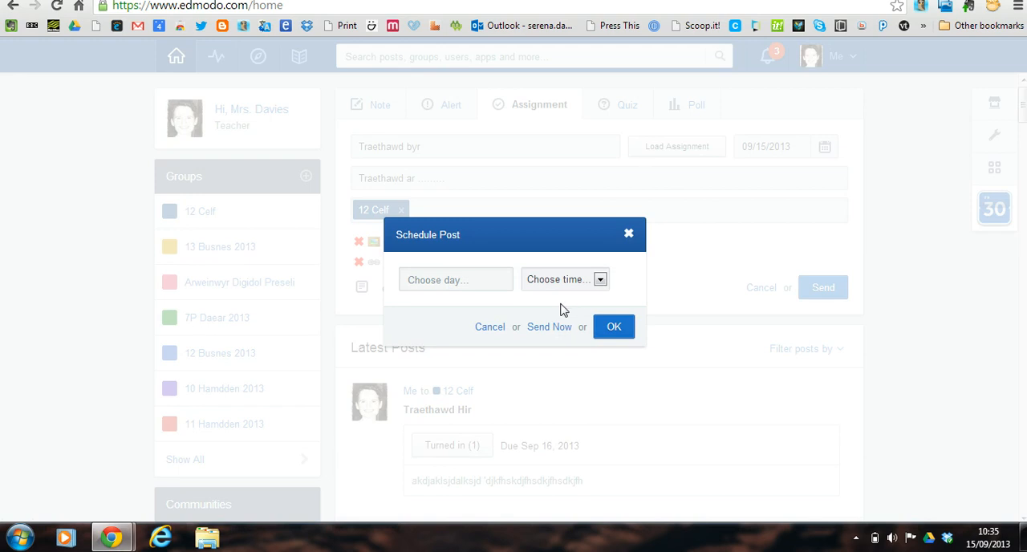
pyautogui.click(549, 326)
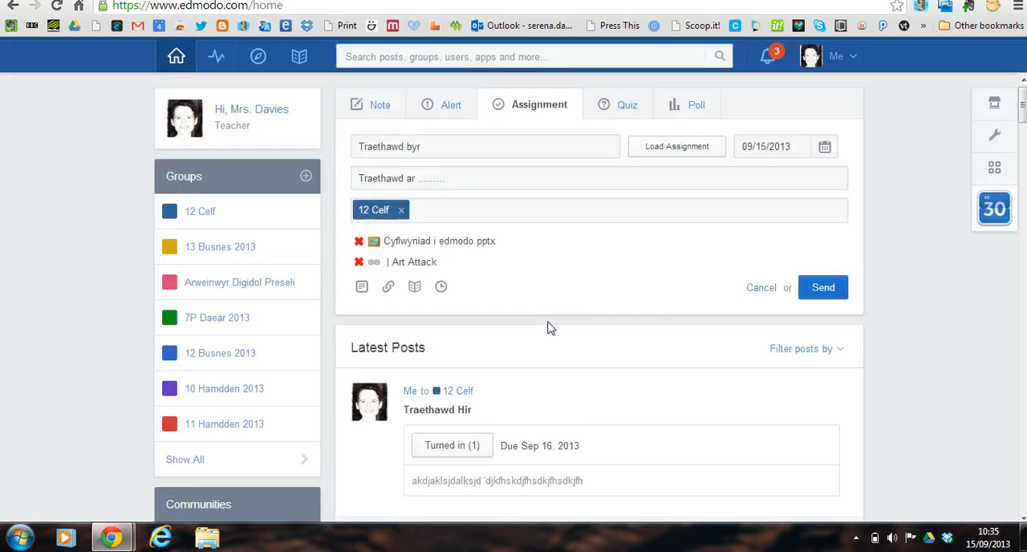
pyautogui.click(823, 288)
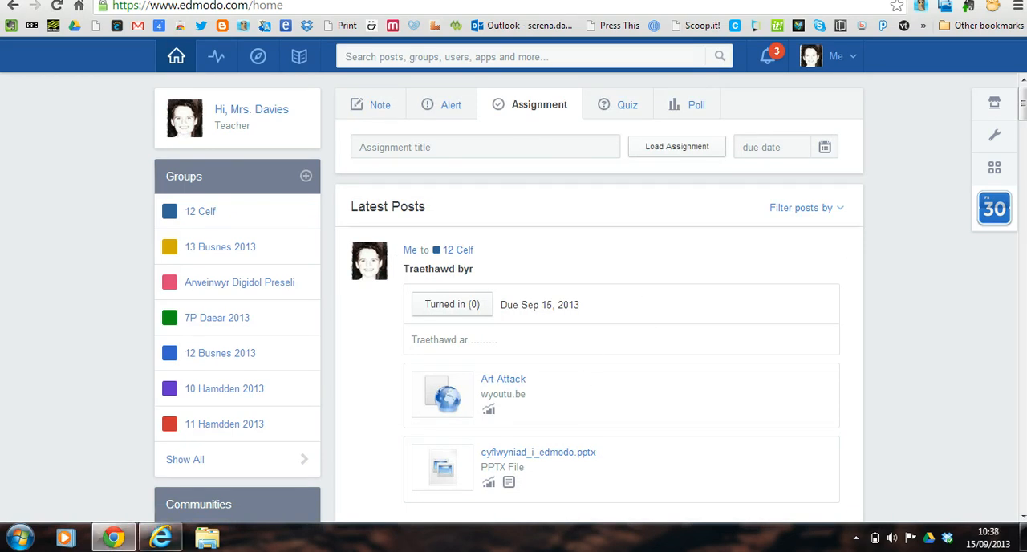
# Switch to the student's Edmodo session in Internet Explorer.
pyautogui.moveTo(1024, 104); pyautogui.dragTo(1023, 116)
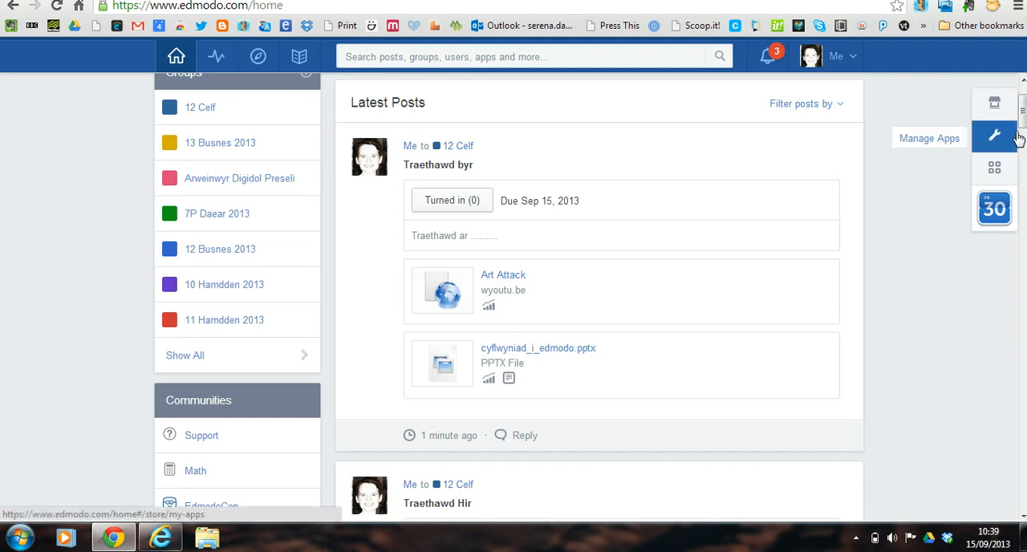
pyautogui.moveTo(1023, 118); pyautogui.dragTo(1022, 109)
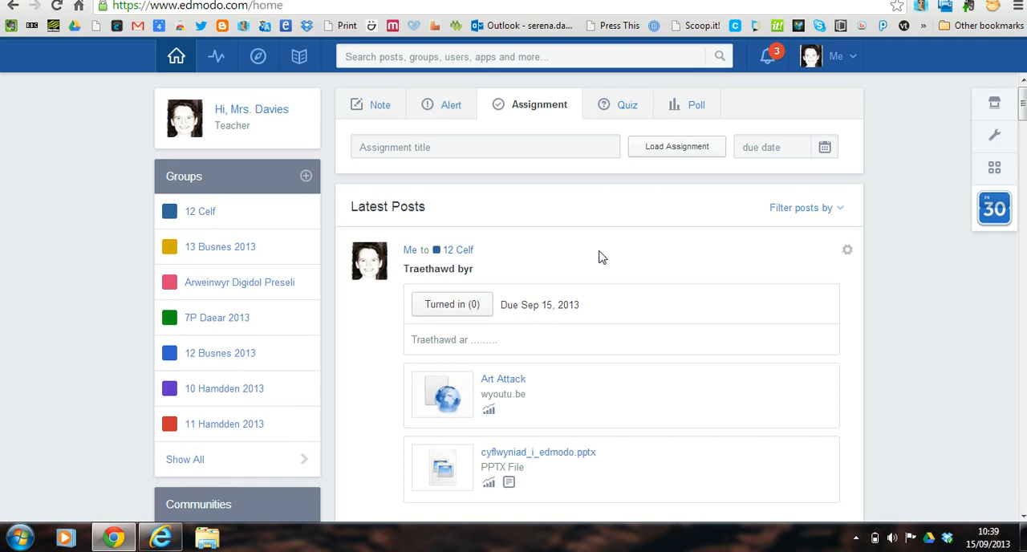
pyautogui.moveTo(160, 537)
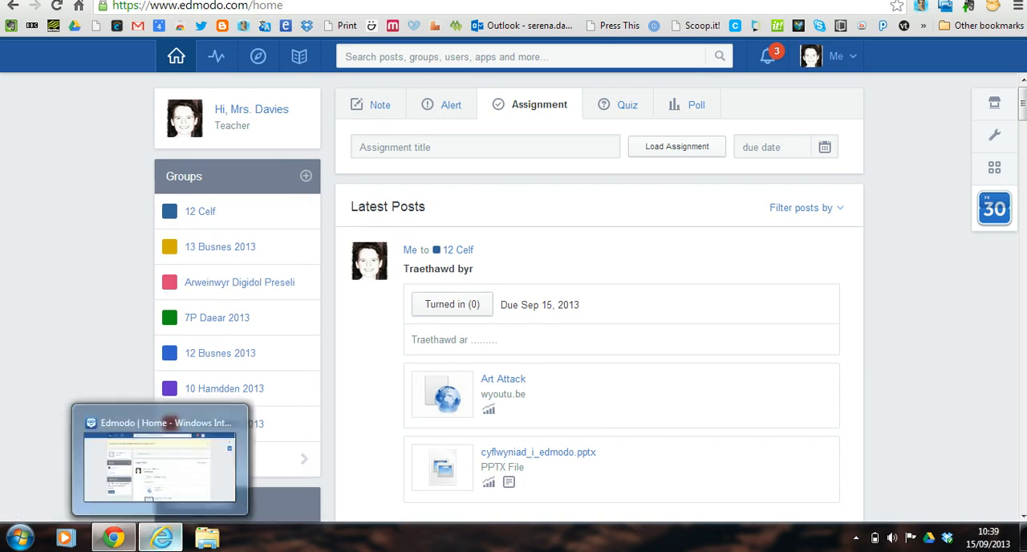
pyautogui.click(156, 437)
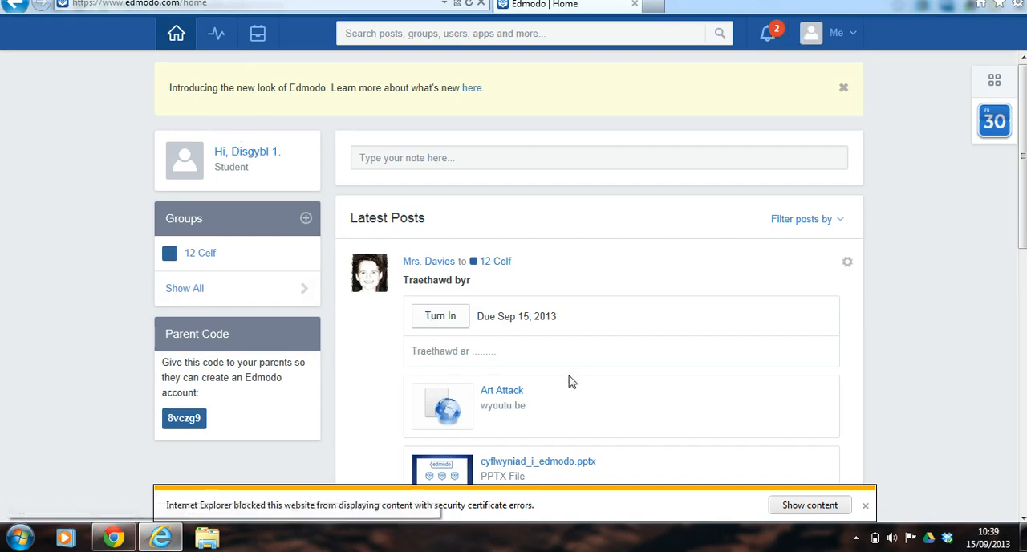
# Go from the assignment due notification to the turn-in page of the assignment Traethawd byr.
pyautogui.click(767, 33)
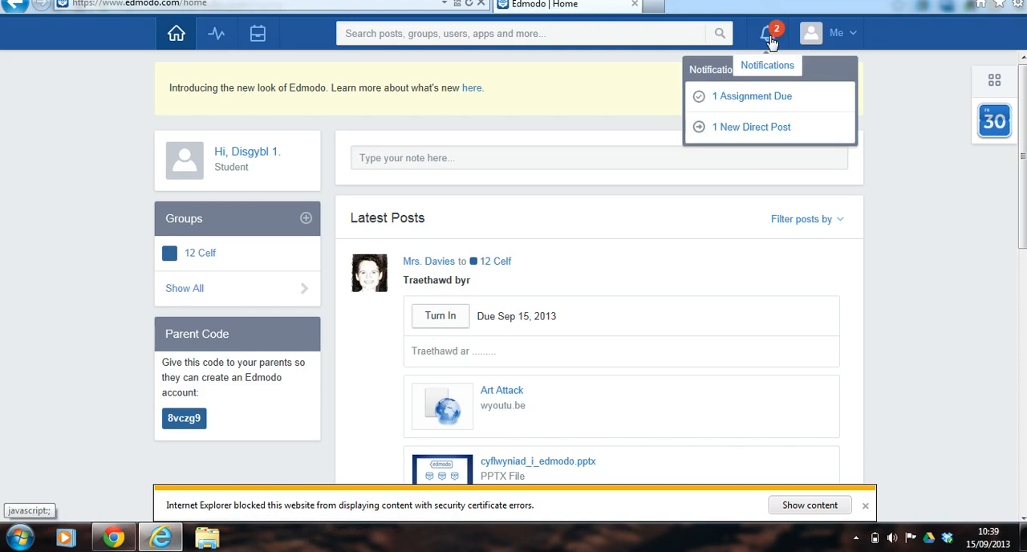
pyautogui.click(739, 100)
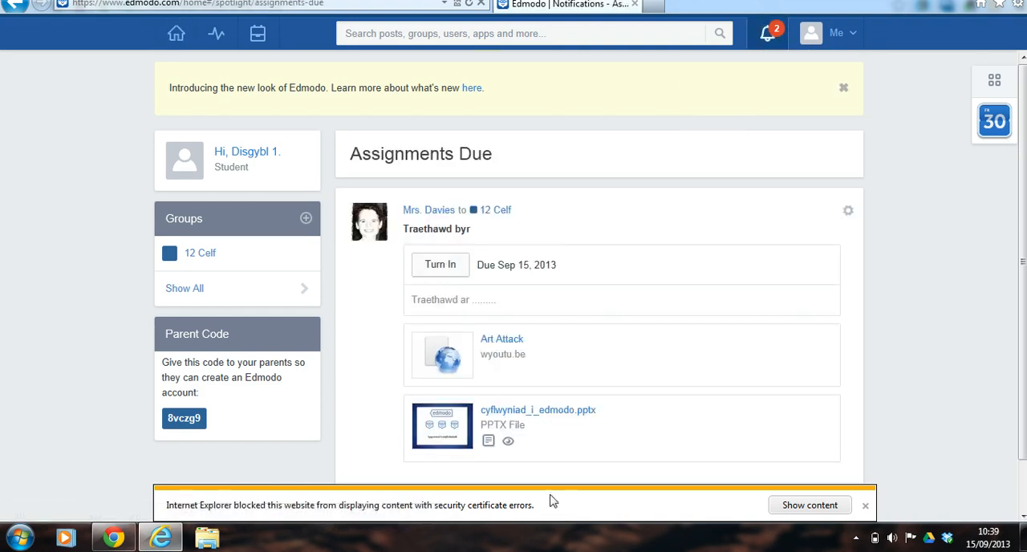
pyautogui.scroll(-1, 706, 400)
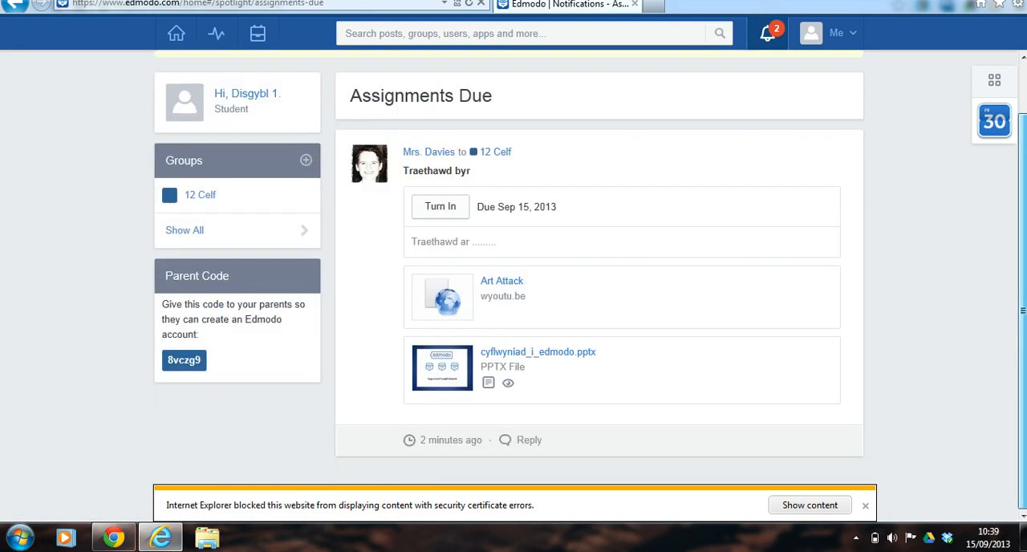
pyautogui.click(440, 207)
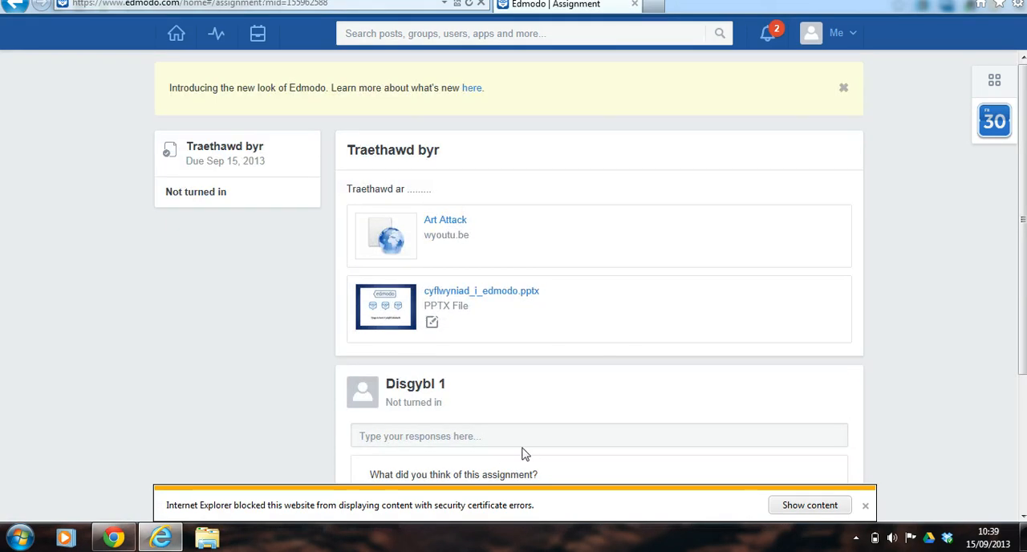
# Enter the response "Dyma'r gwaith!" for the assignment and rate it with the sunglasses face.
pyautogui.scroll(-2, 851, 253)
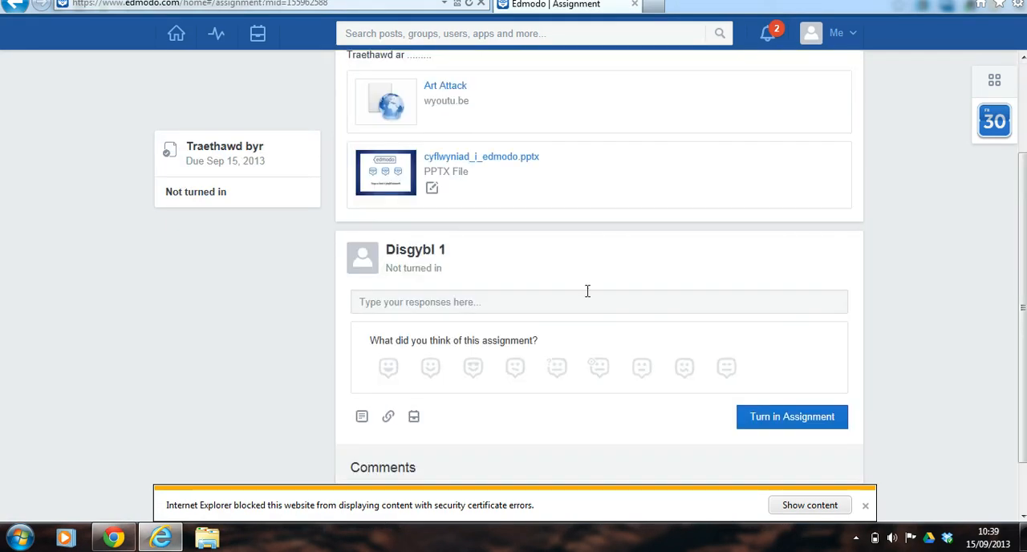
pyautogui.click(530, 304)
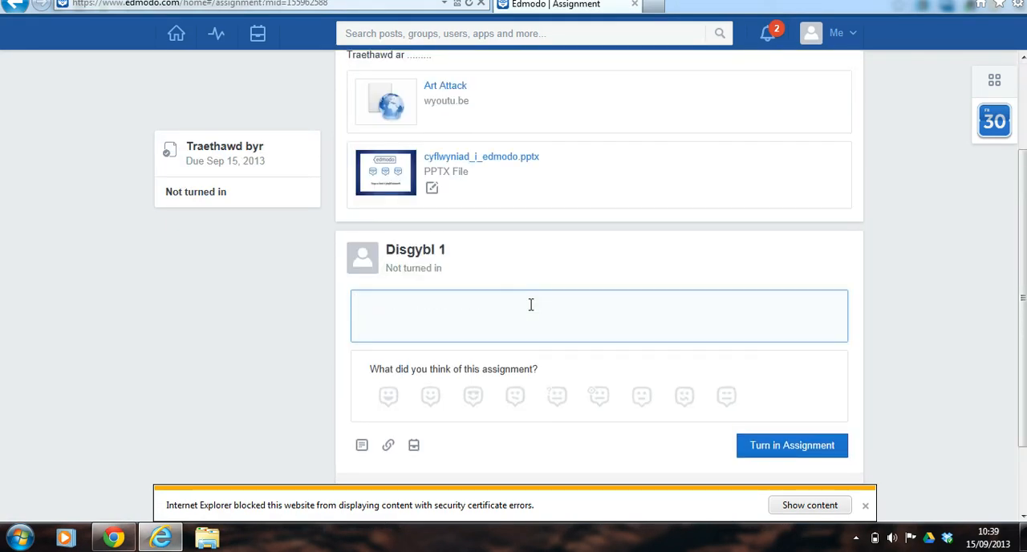
pyautogui.write("Dyma'r gwaith!")
pyautogui.click(475, 397)
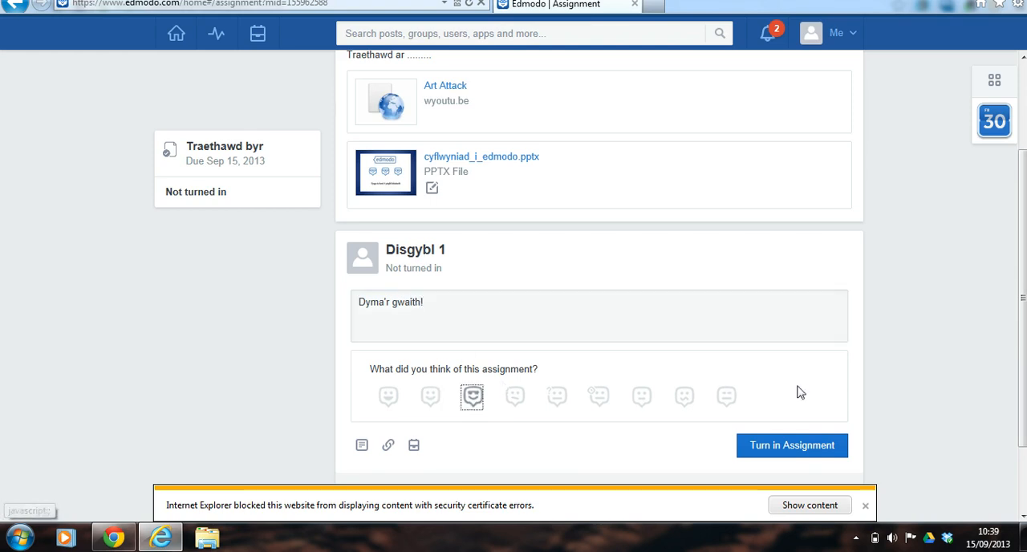
# Attach the file Cytundeb edmodo DISGYBLION from the Edmodo folder in Dropbox and turn in the assignment.
pyautogui.scroll(-1, 1008, 345)
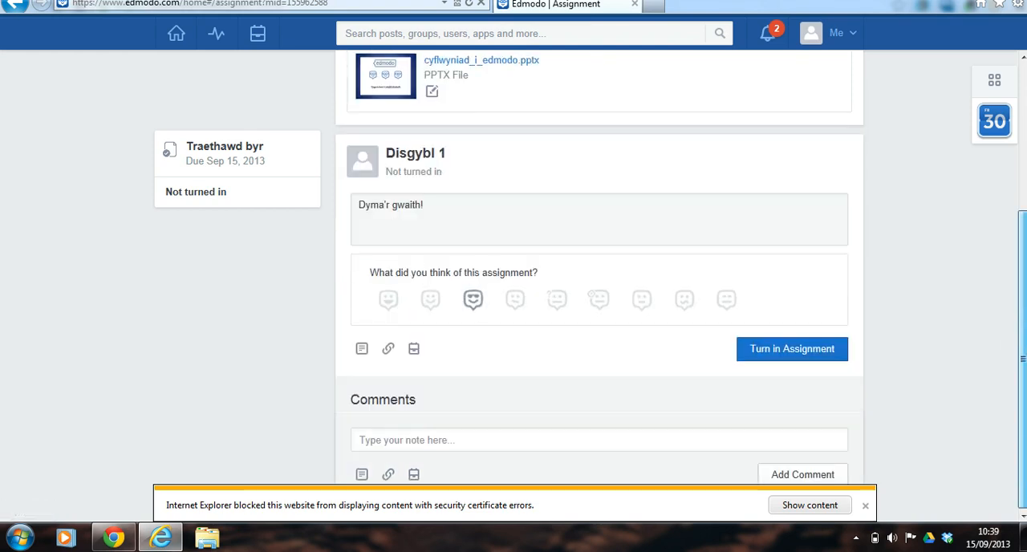
pyautogui.click(361, 350)
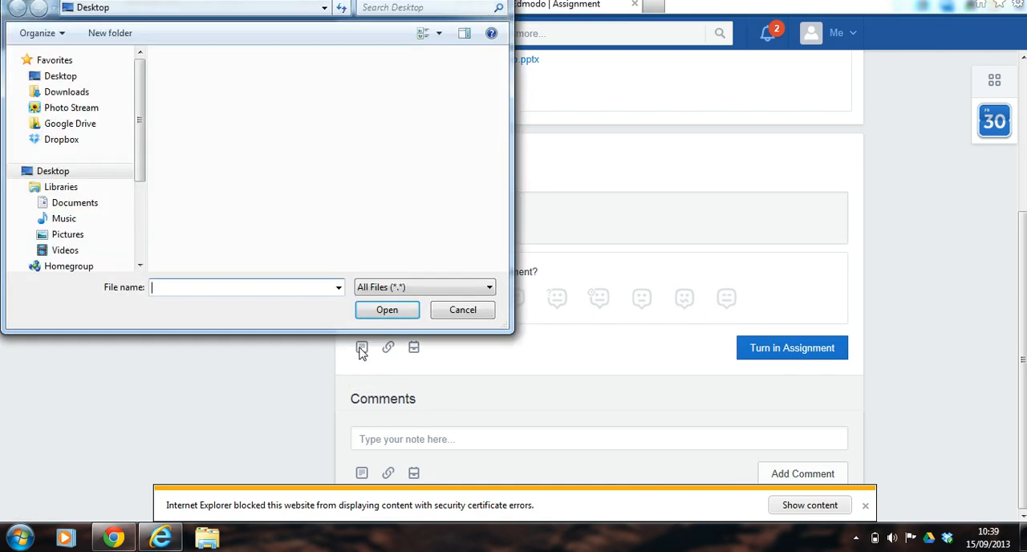
pyautogui.click(95, 141)
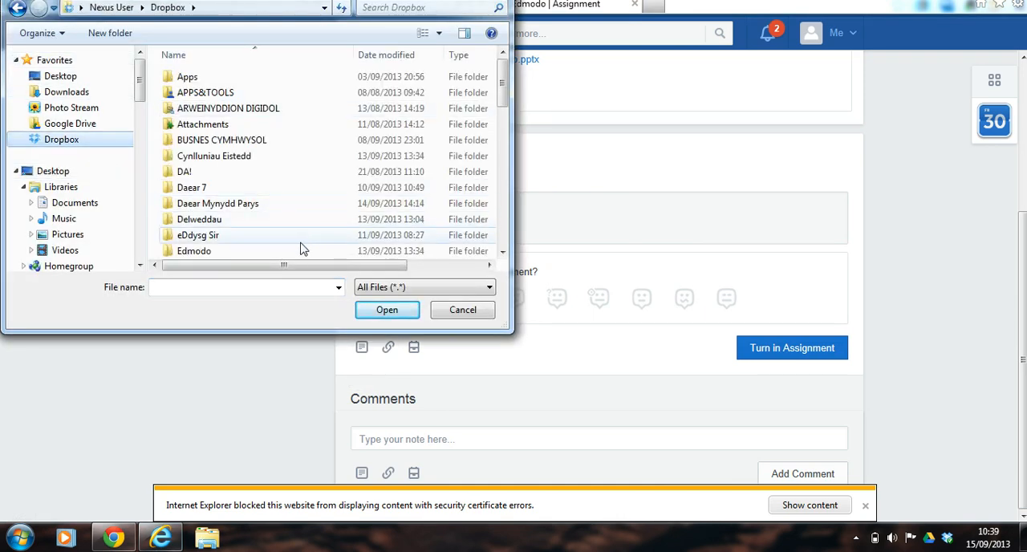
pyautogui.doubleClick(298, 250)
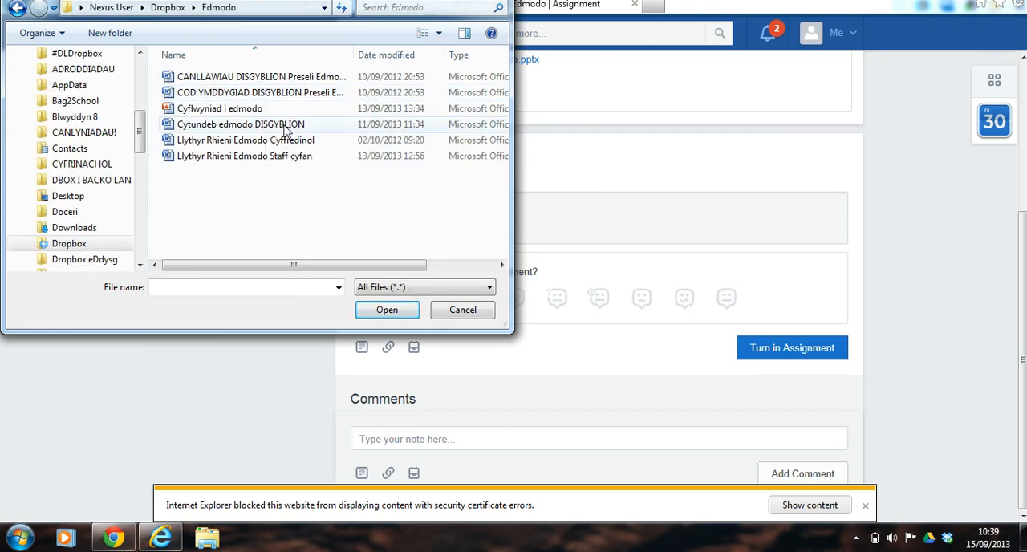
pyautogui.click(286, 126)
pyautogui.doubleClick(286, 126)
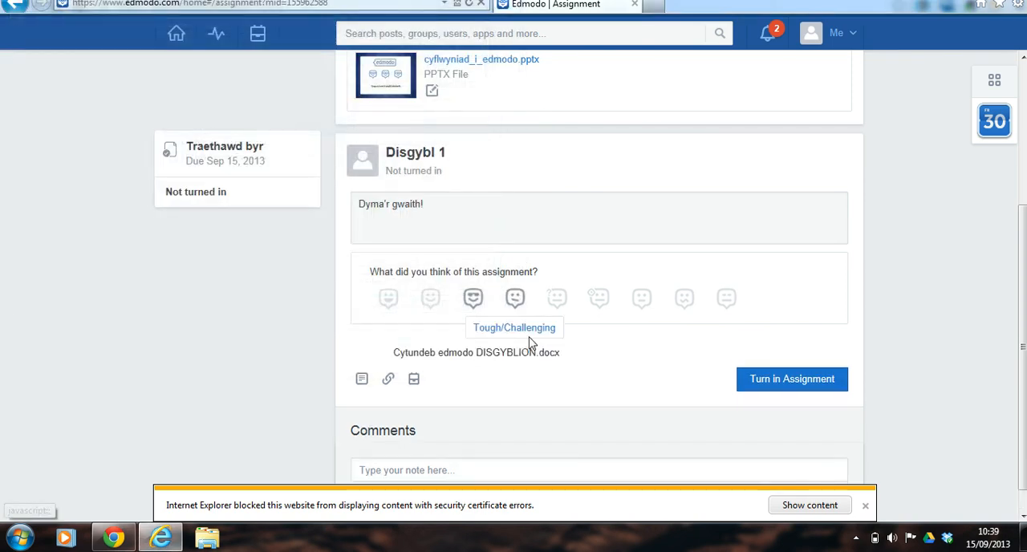
pyautogui.scroll(-1, 864, 294)
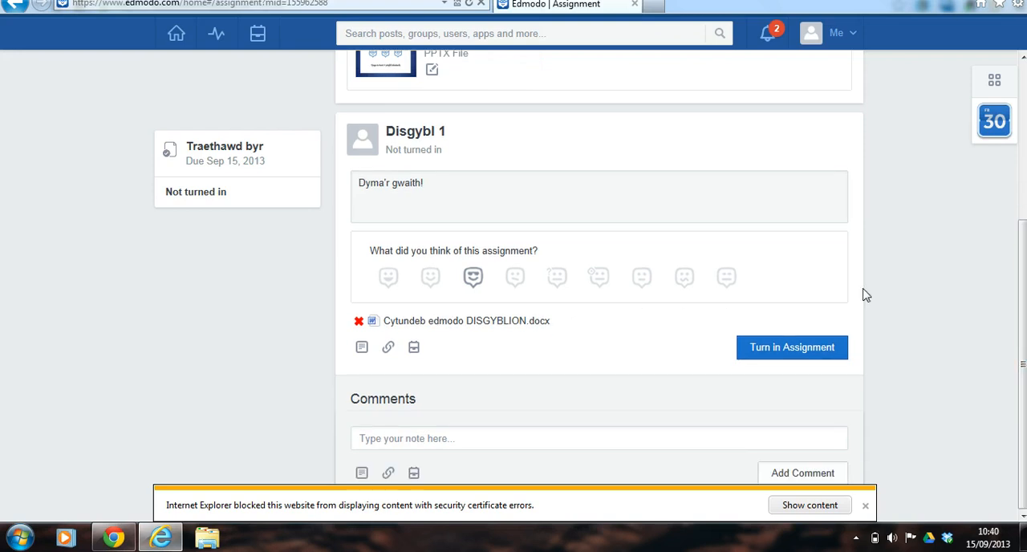
pyautogui.click(808, 354)
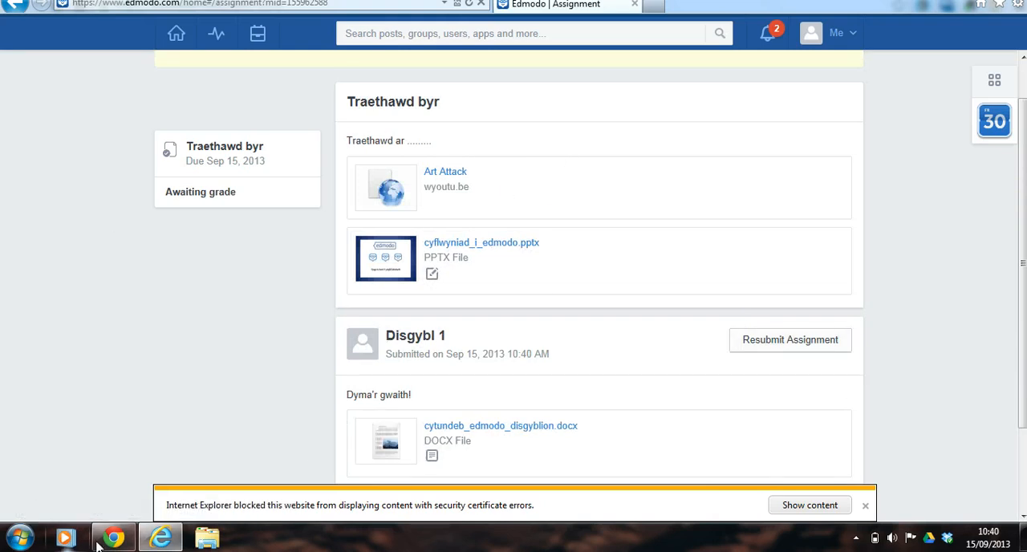
# Switch to the teacher's Edmodo session in Chrome and go from the turned-in assignment notification to the Traethawd byr submission.
pyautogui.moveTo(102, 544)
pyautogui.click(113, 433)
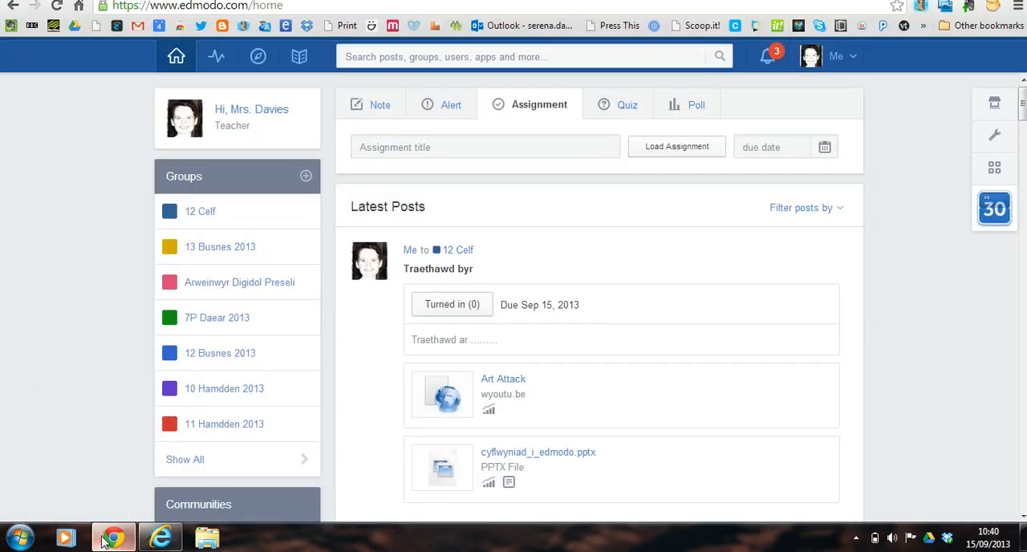
pyautogui.click(770, 62)
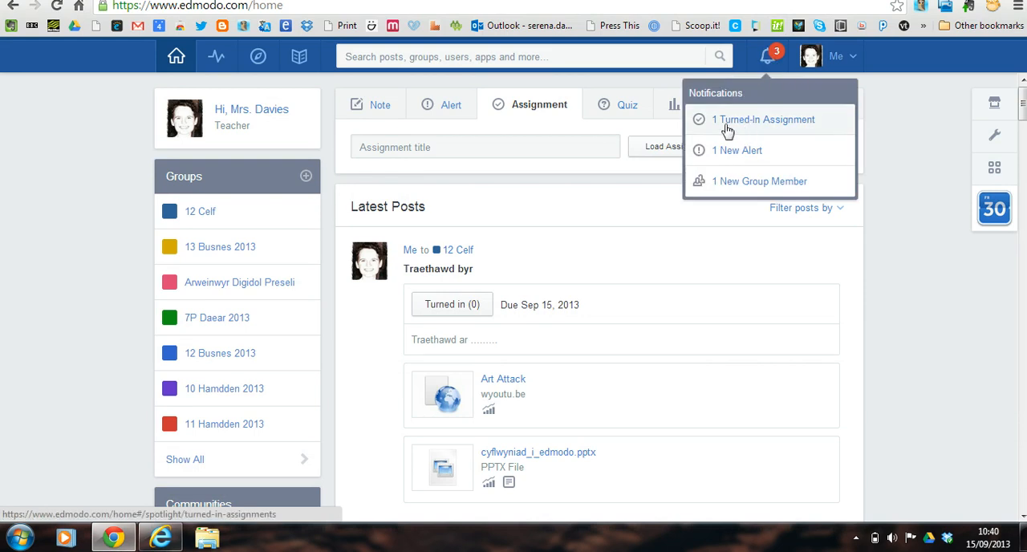
pyautogui.click(750, 126)
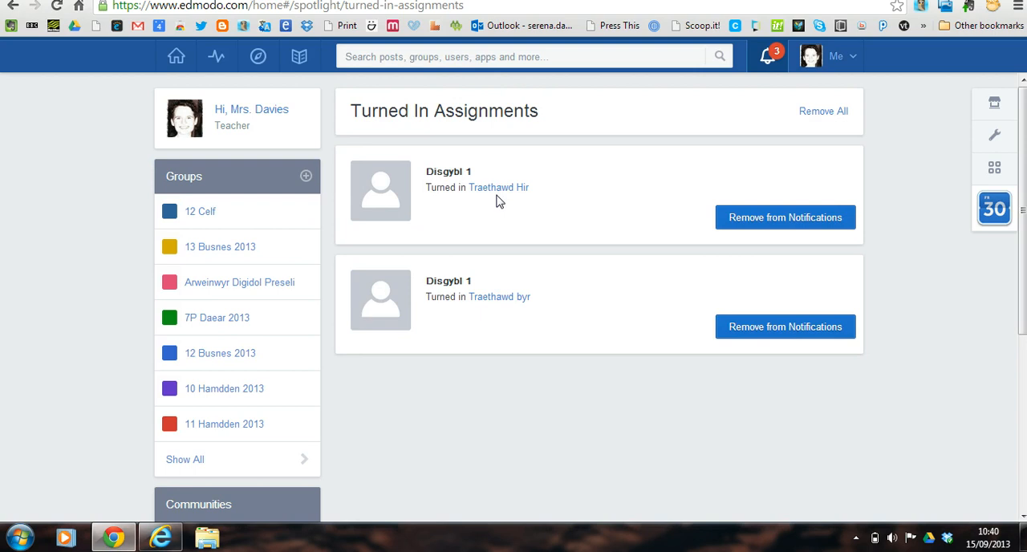
pyautogui.click(500, 299)
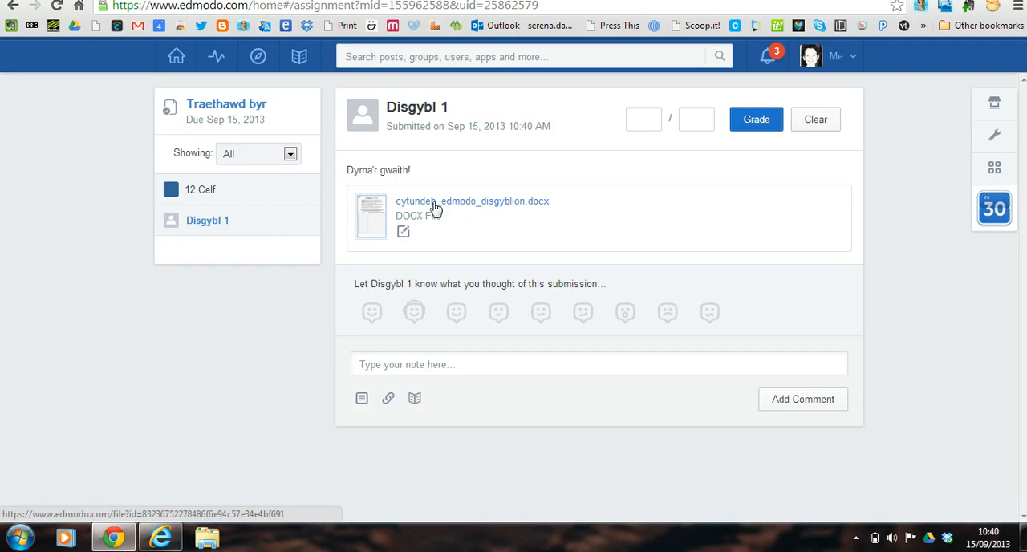
# Open the submitted document for annotation and add the point comment "Sylwad diddorol!" to the LLUN PROFFIL paragraph.
pyautogui.click(404, 232)
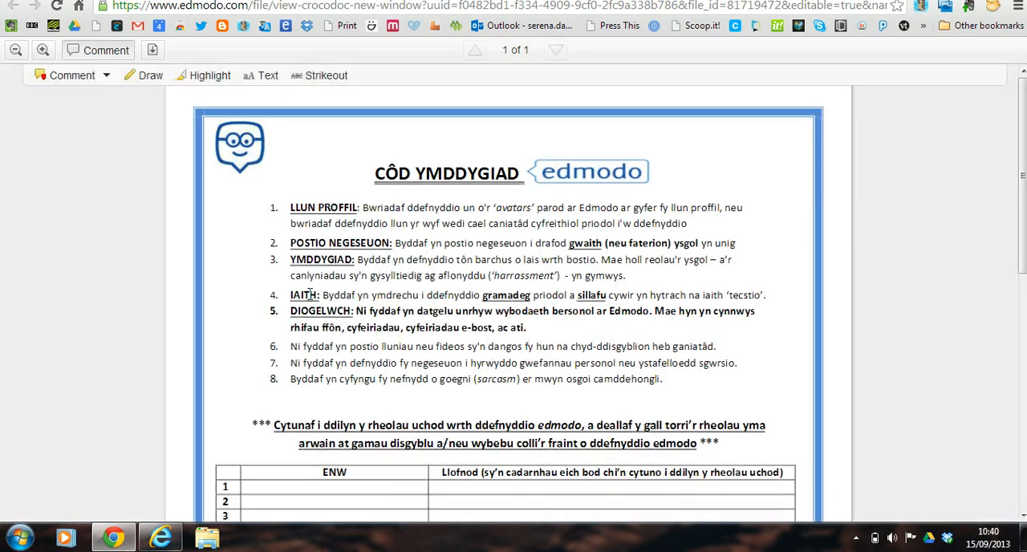
pyautogui.click(105, 79)
pyautogui.click(105, 97)
pyautogui.click(107, 77)
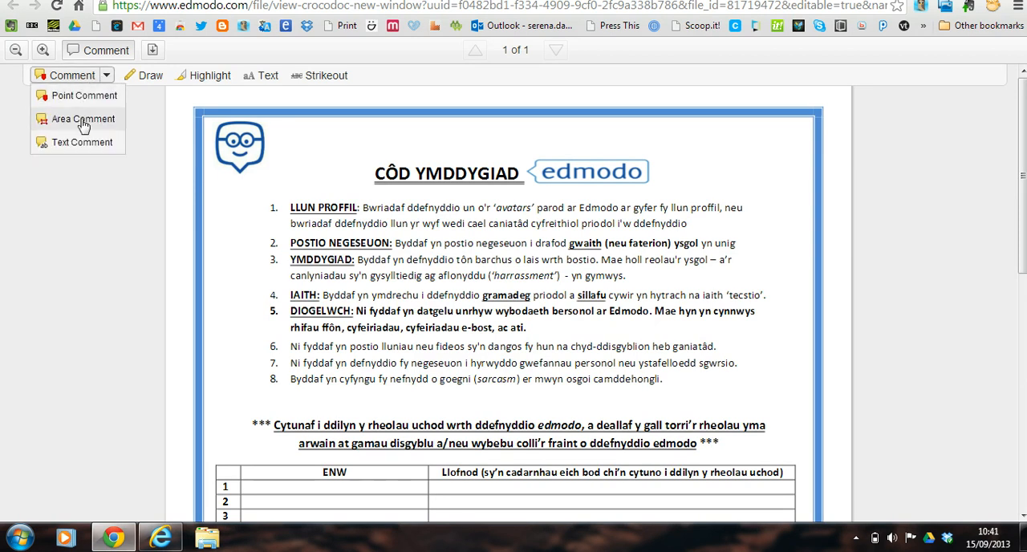
pyautogui.click(84, 96)
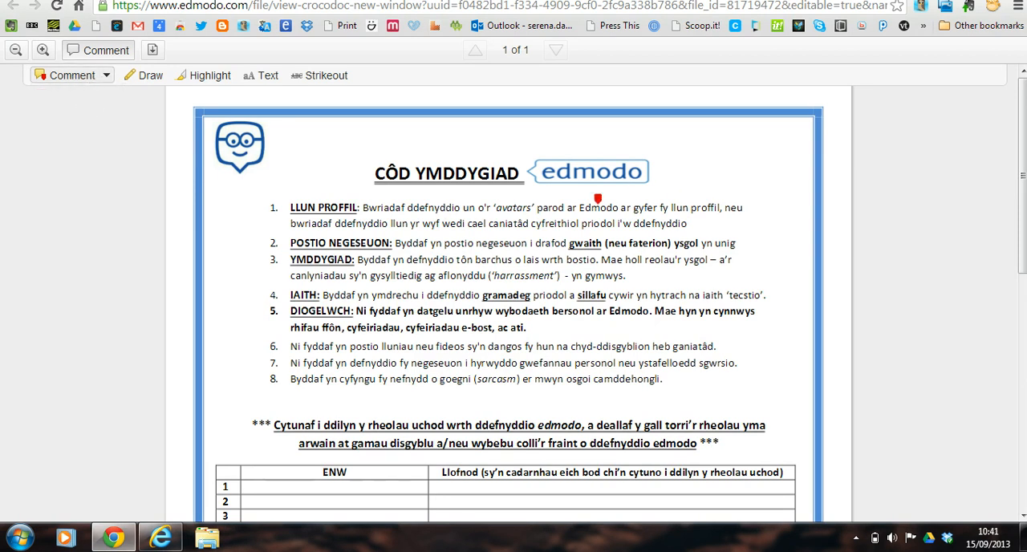
pyautogui.click(681, 198)
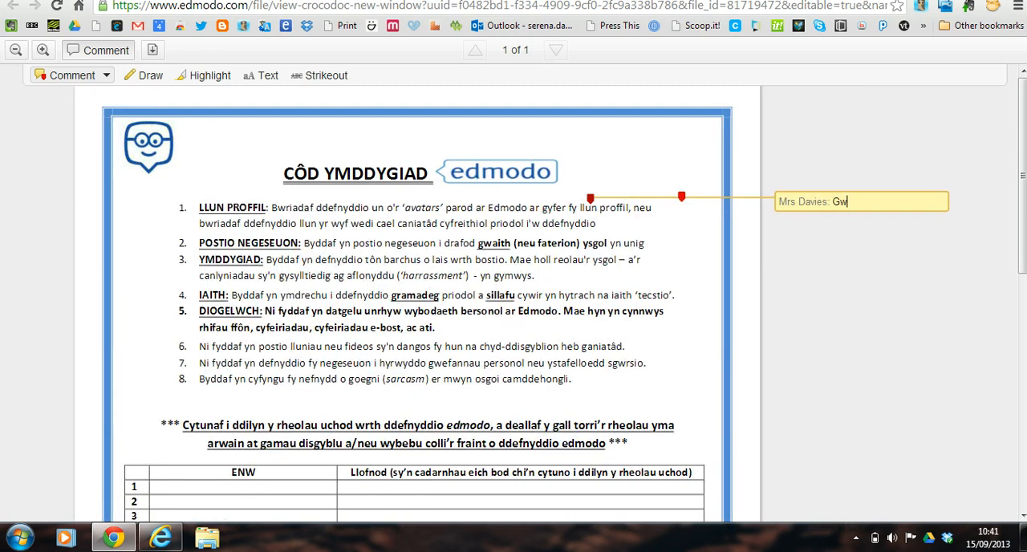
pyautogui.press('BackSpace')
pyautogui.press('BackSpace')
pyautogui.write('Sylwad d')
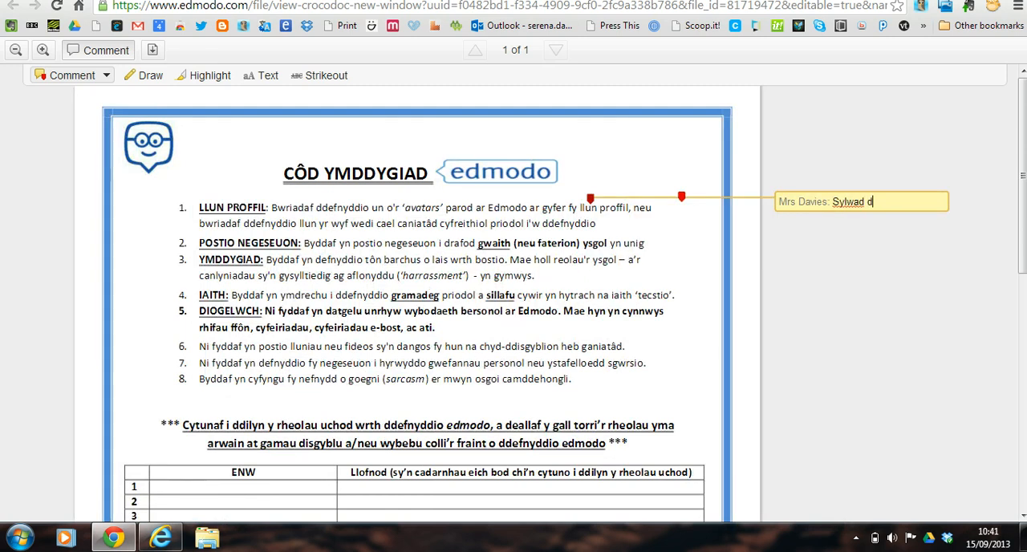
pyautogui.write('iddorol!')
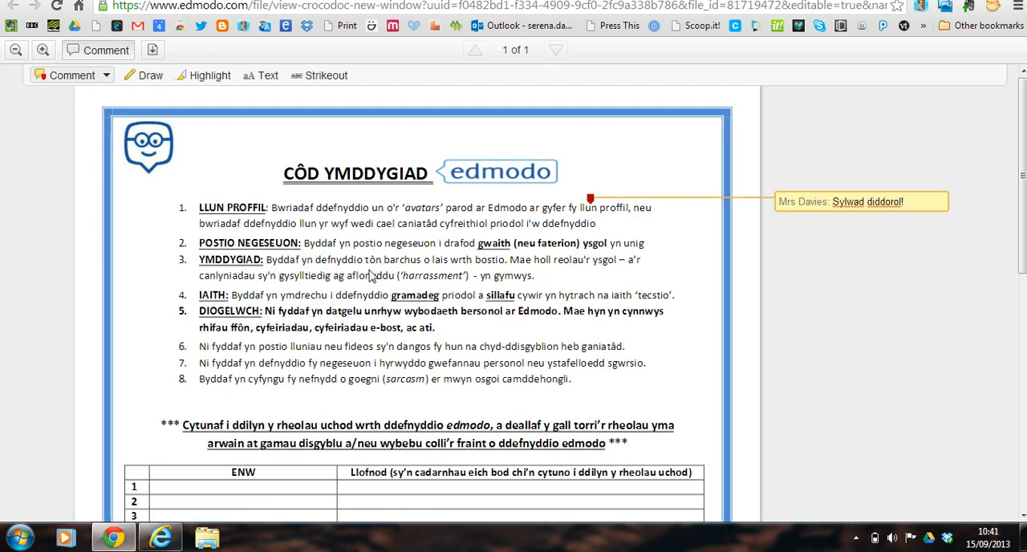
pyautogui.click(368, 264)
pyautogui.click(368, 263)
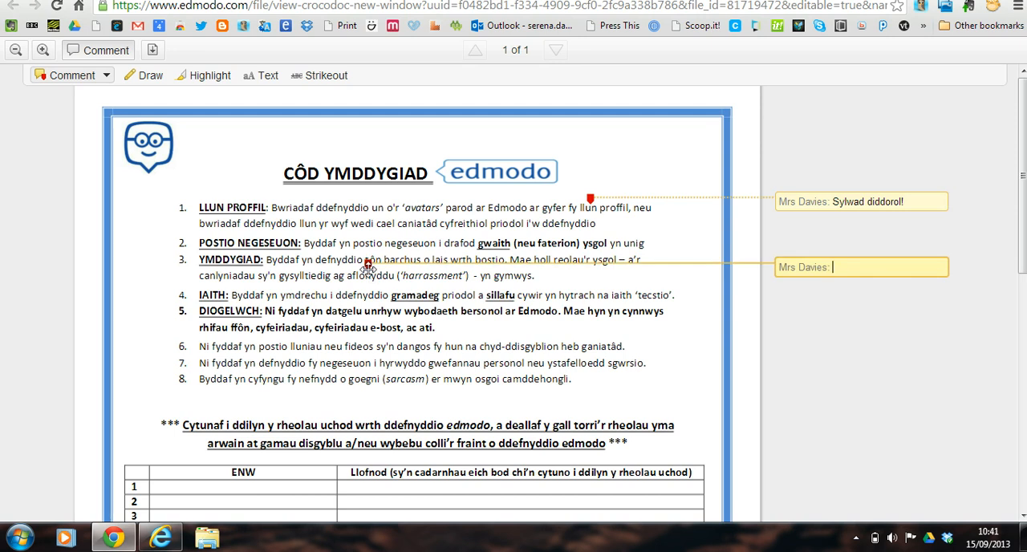
pyautogui.click(107, 75)
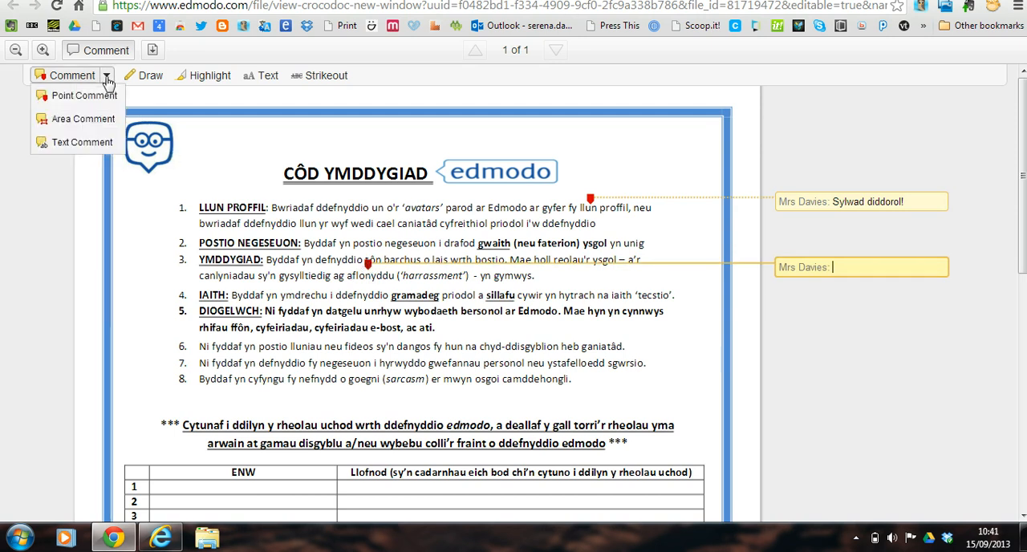
pyautogui.click(78, 121)
pyautogui.moveTo(210, 288); pyautogui.dragTo(459, 326)
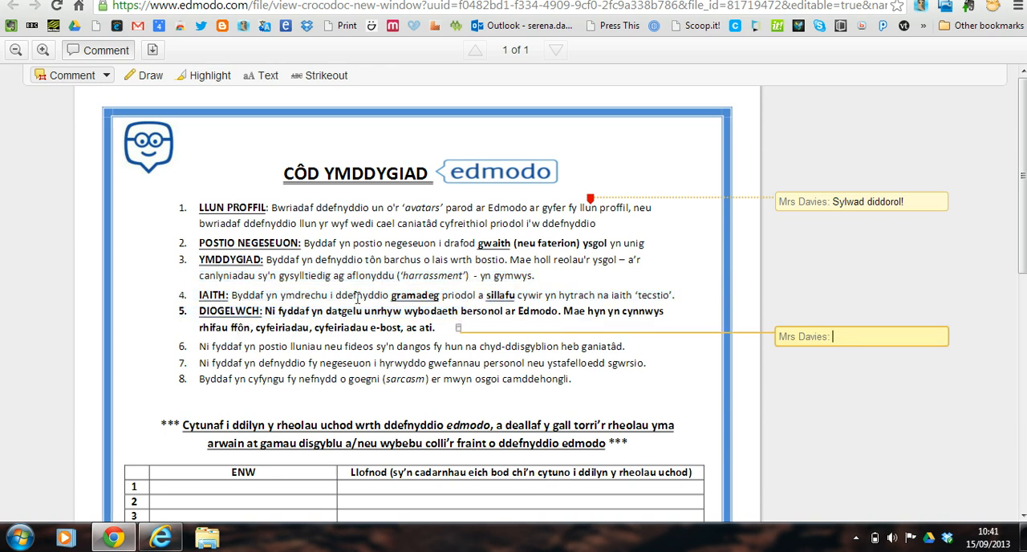
# Add an area comment around the DIOGELWCH text in item 5 with the note "aneglur!".
pyautogui.click(106, 77)
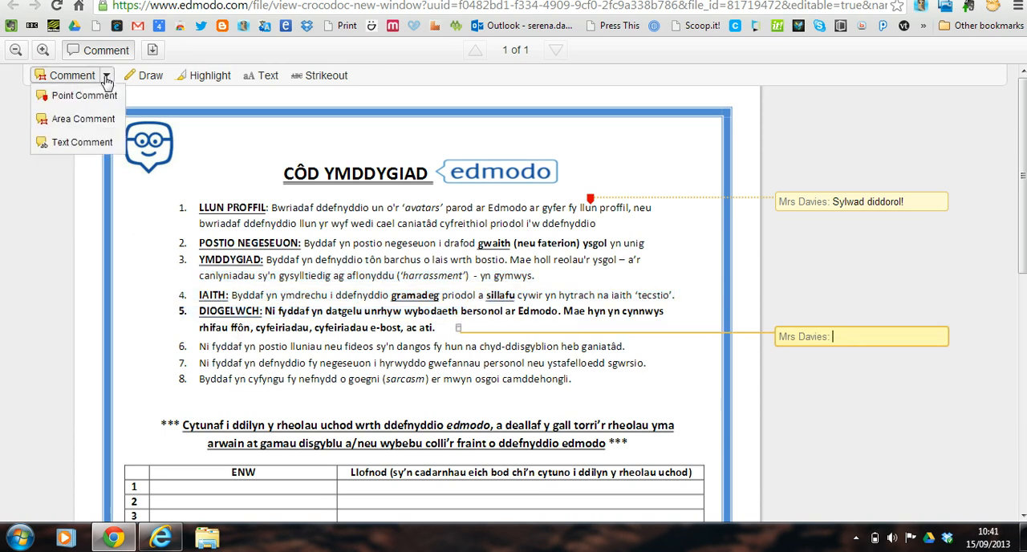
pyautogui.click(84, 141)
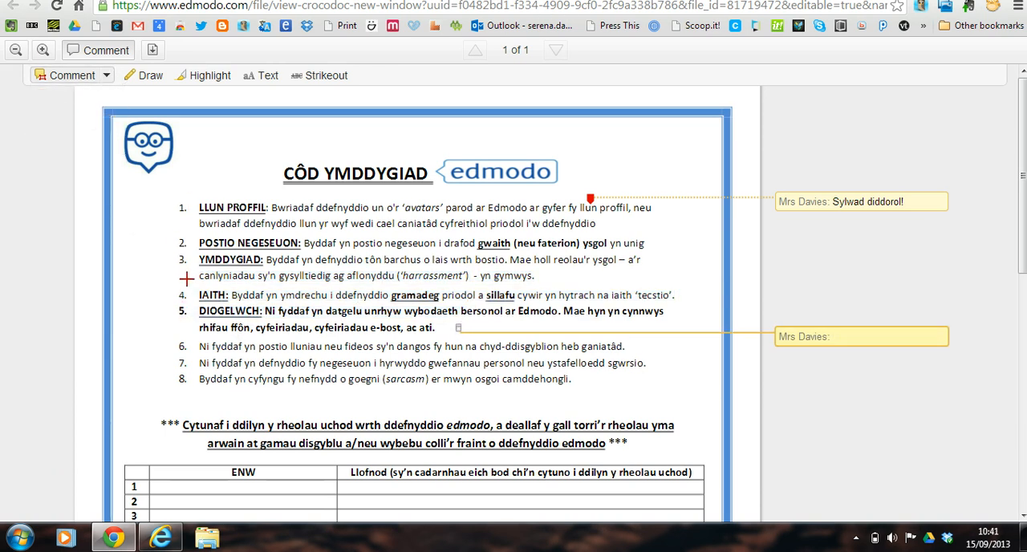
pyautogui.moveTo(186, 277); pyautogui.dragTo(634, 328)
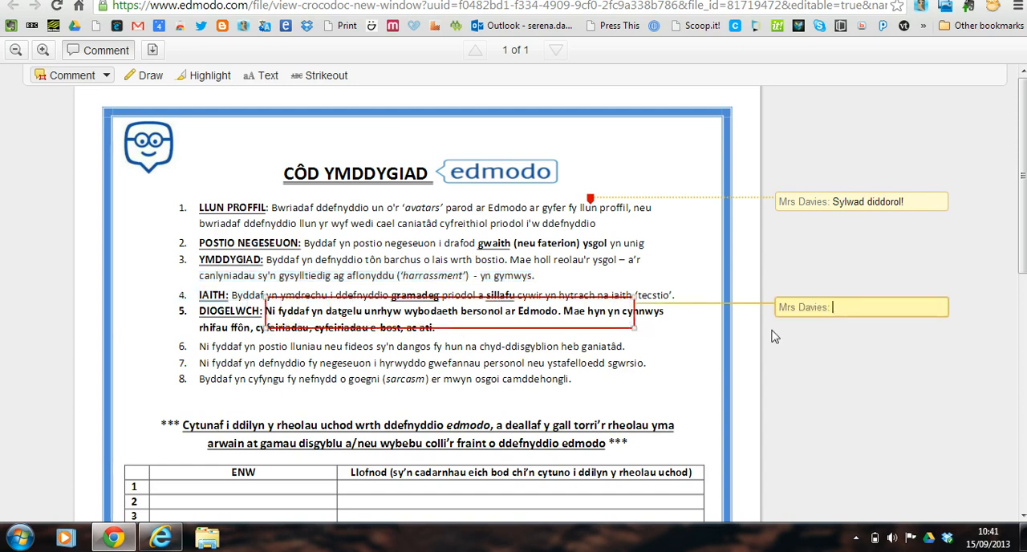
pyautogui.write('aneglur!')
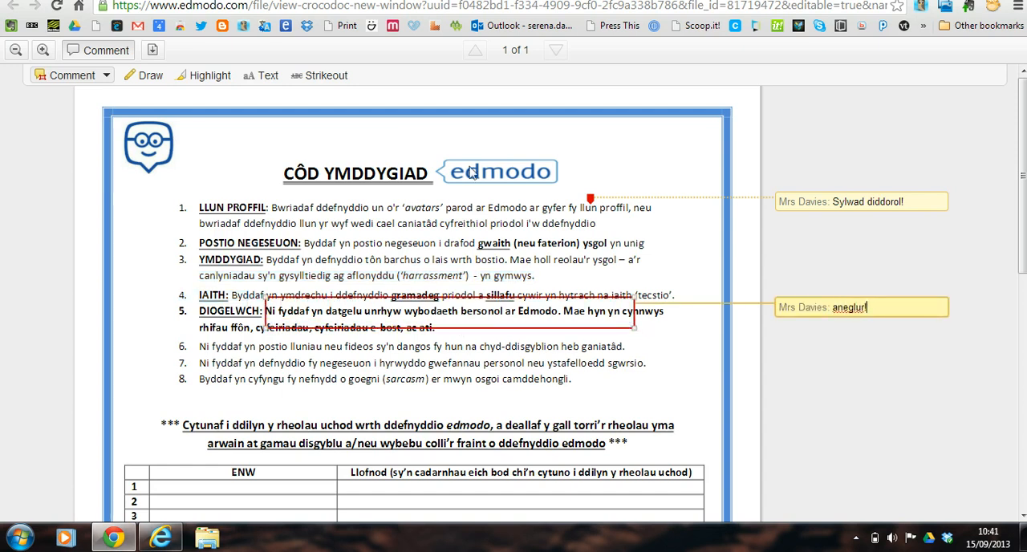
pyautogui.click(235, 318)
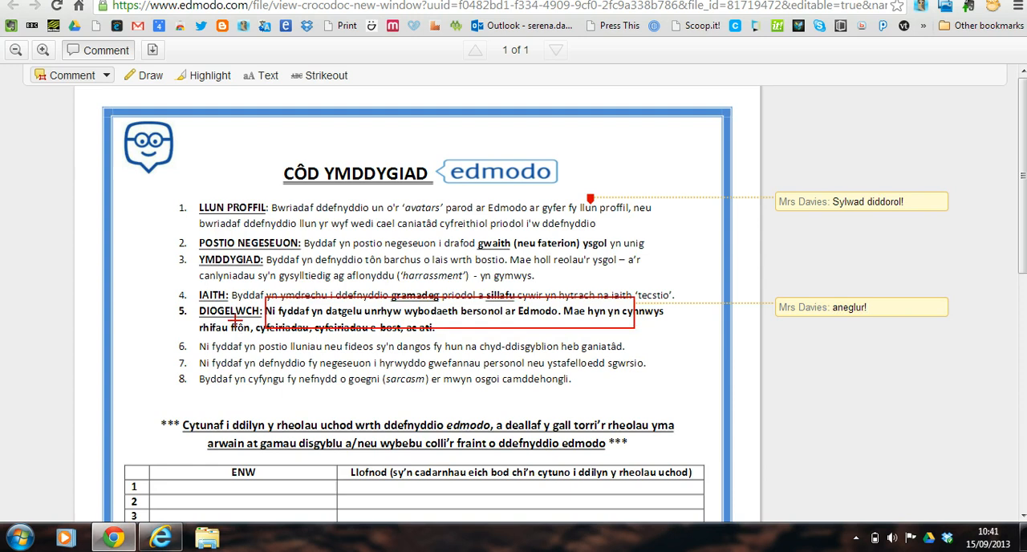
# Add text comments reading "s" to the word "ddefnyddio" ending item 1 and to "camddehongli" in item 8.
pyautogui.click(106, 76)
pyautogui.click(98, 142)
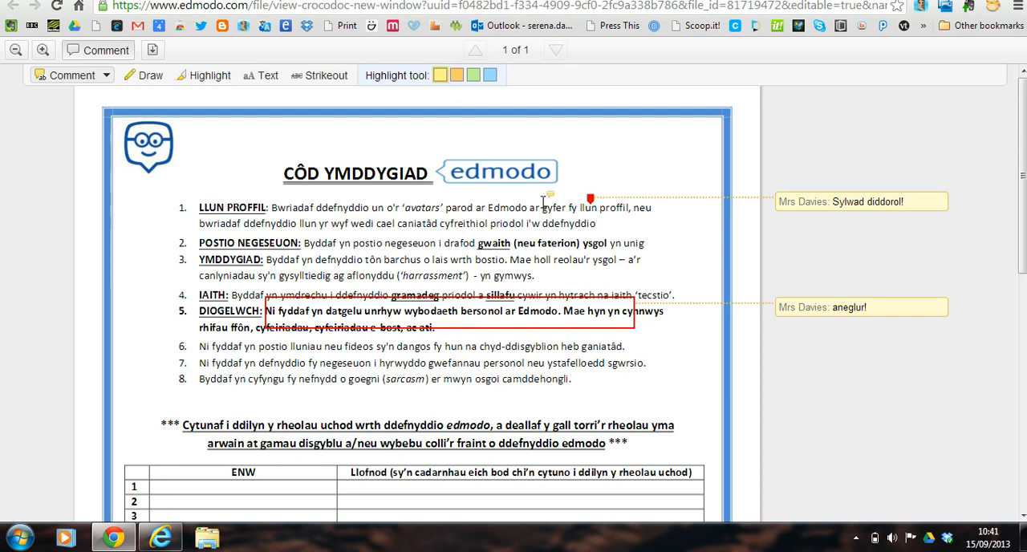
pyautogui.moveTo(544, 221); pyautogui.dragTo(595, 227)
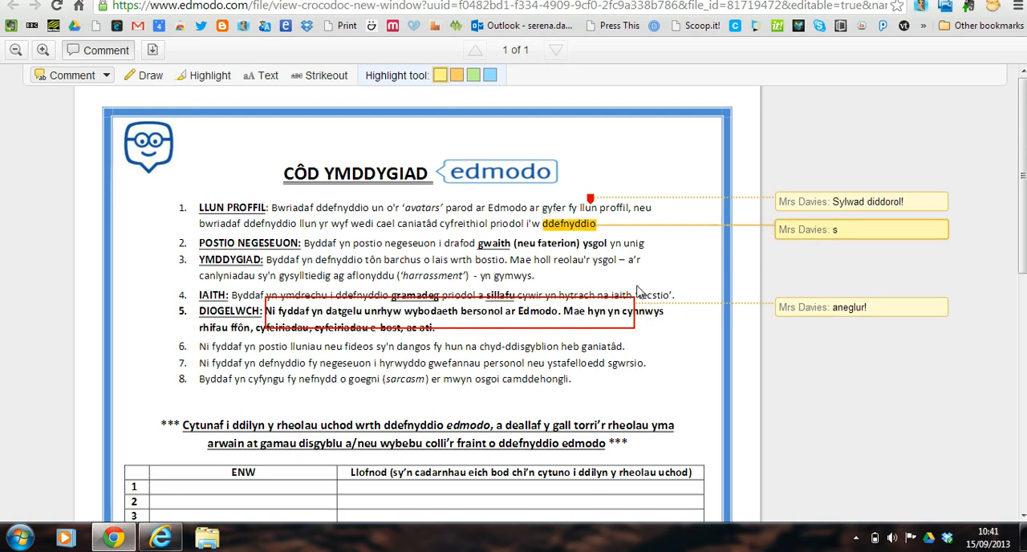
pyautogui.write('s')
pyautogui.click(552, 377)
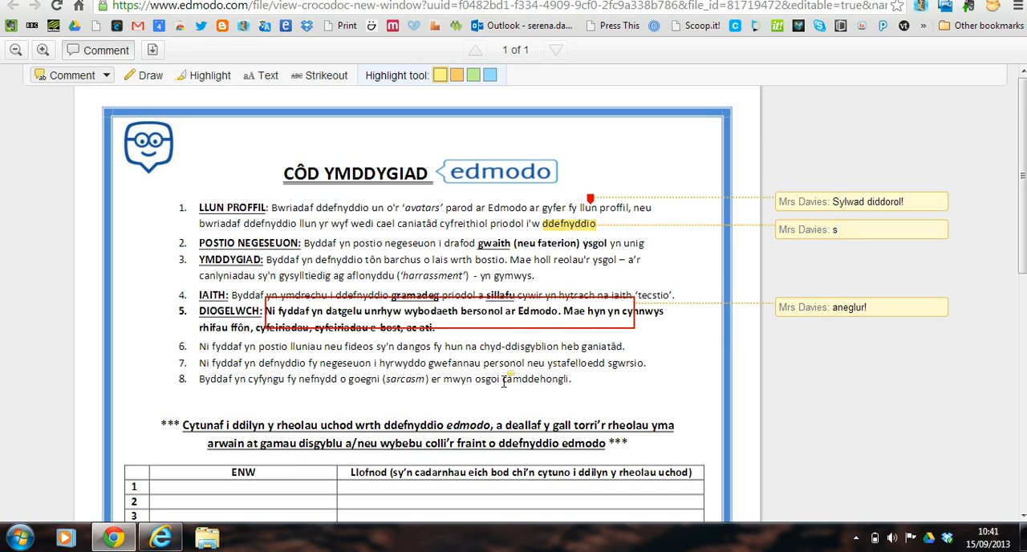
pyautogui.moveTo(504, 382); pyautogui.dragTo(571, 381)
pyautogui.write('s')
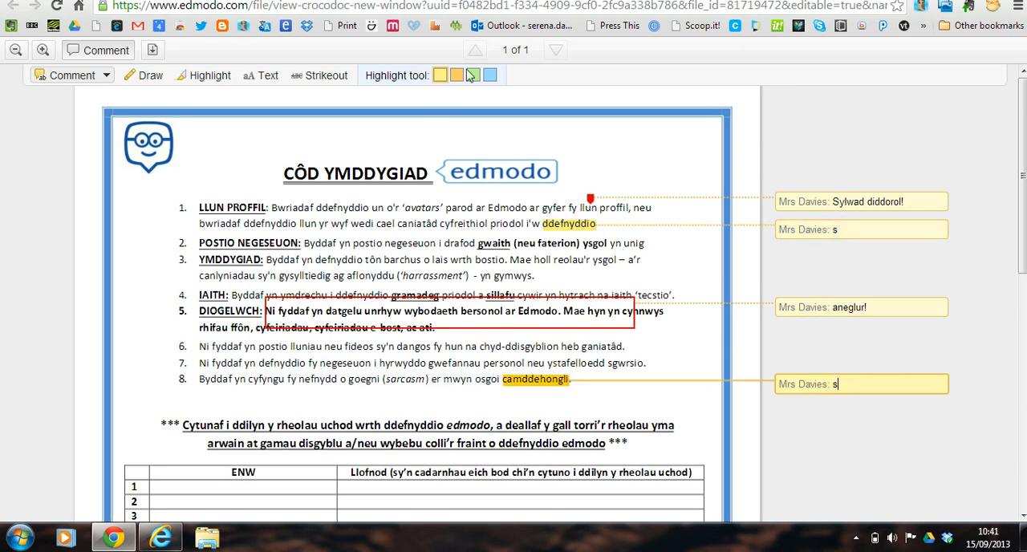
pyautogui.click(271, 230)
# Strike out "Bwriadaf ddefnyddio un o'r 'avatars'" in item 1, check the rest of the page and close the annotated document.
pyautogui.click(312, 81)
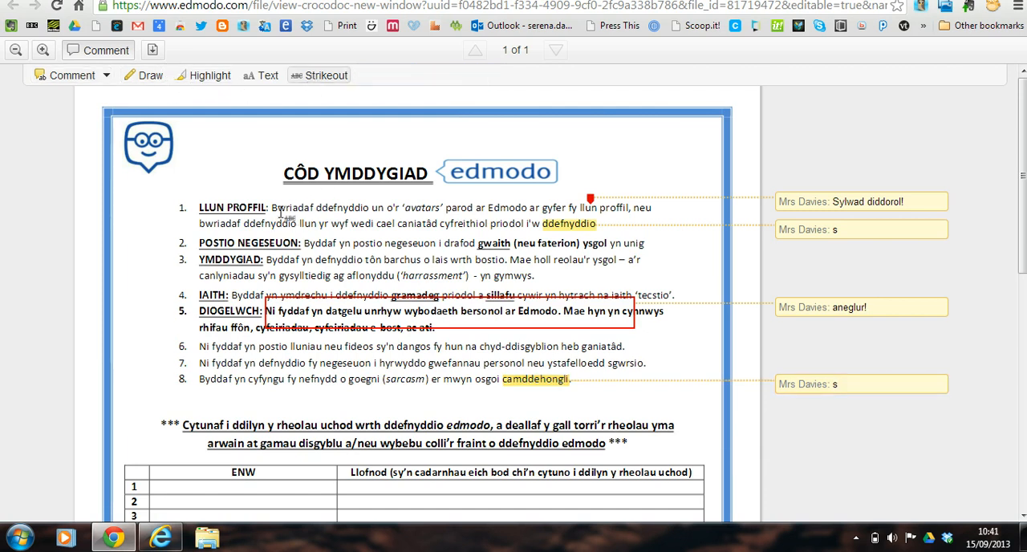
pyautogui.moveTo(272, 210); pyautogui.dragTo(442, 205)
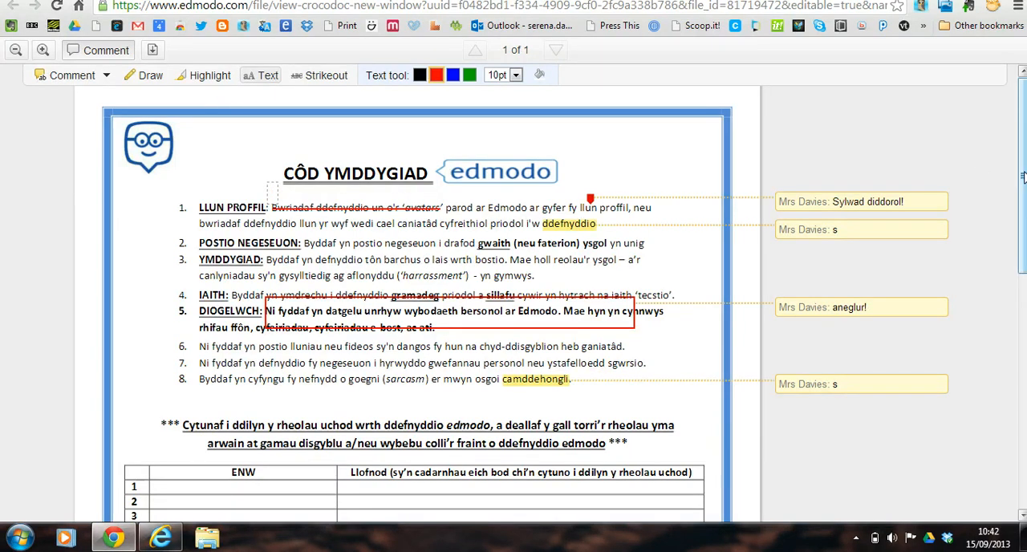
pyautogui.scroll(-2, 1022, 178)
pyautogui.scroll(-2, 1017, 129)
pyautogui.scroll(3, 1017, 128)
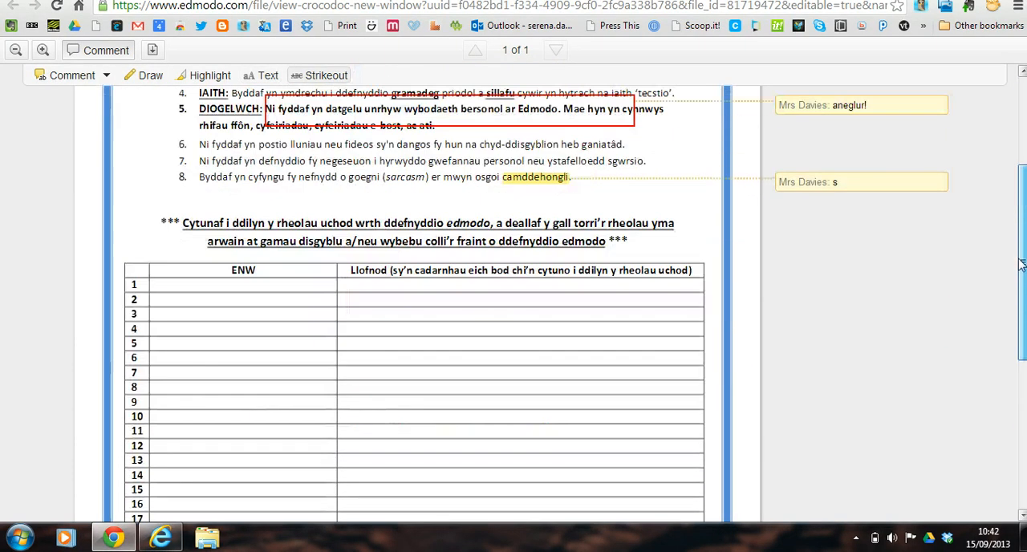
pyautogui.scroll(2, 1017, 126)
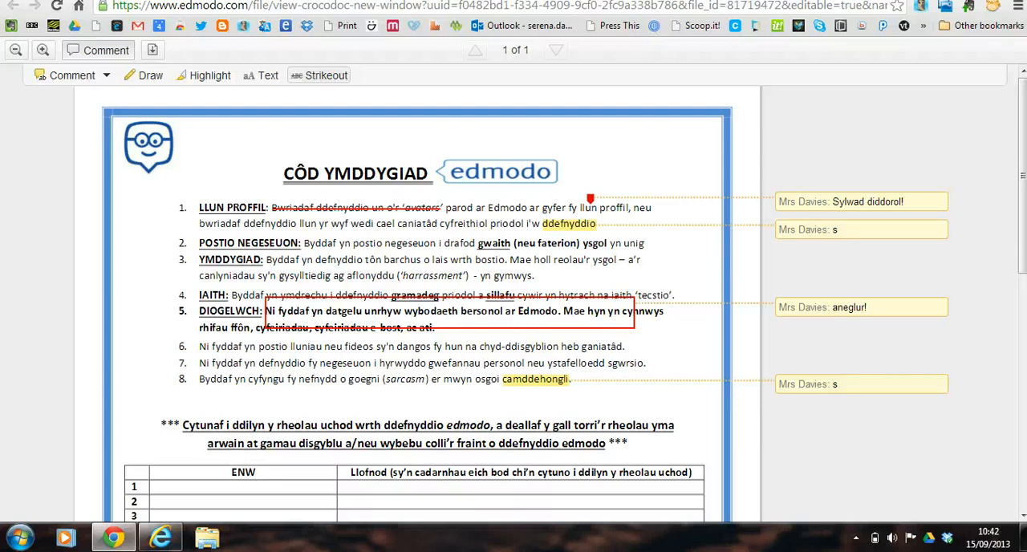
pyautogui.hotkey('ctrl', 'w')
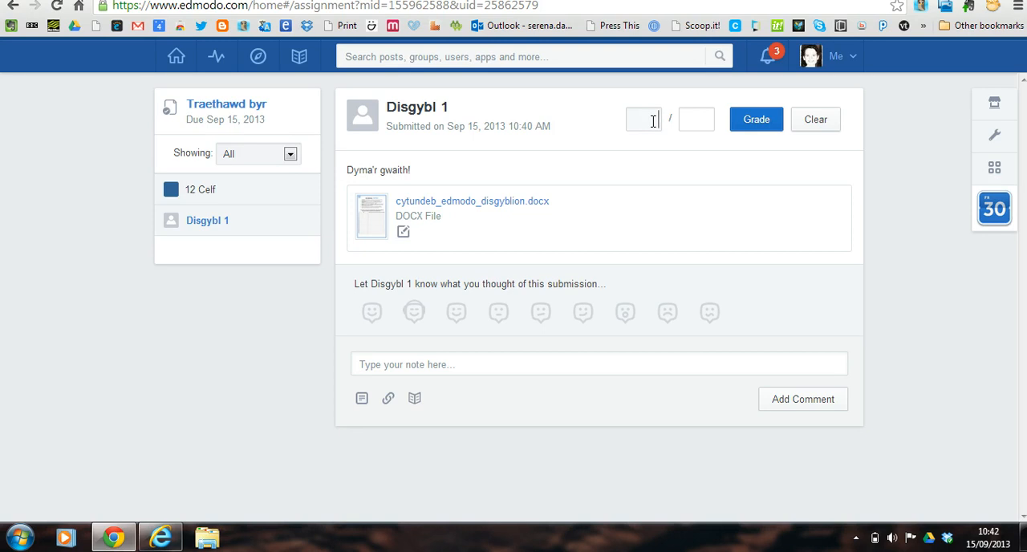
# Grade the pupil's Traethawd byr submission 90 out of 100.
pyautogui.click(693, 122)
pyautogui.click(750, 116)
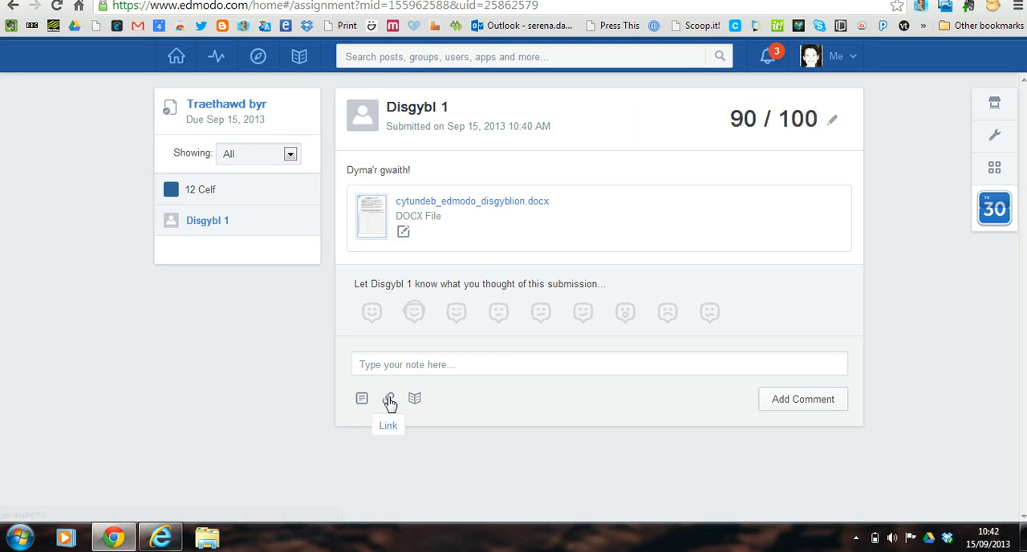
# React to the submission with the face wearing headphones and start a comment note for the pupil.
pyautogui.click(414, 311)
pyautogui.click(453, 365)
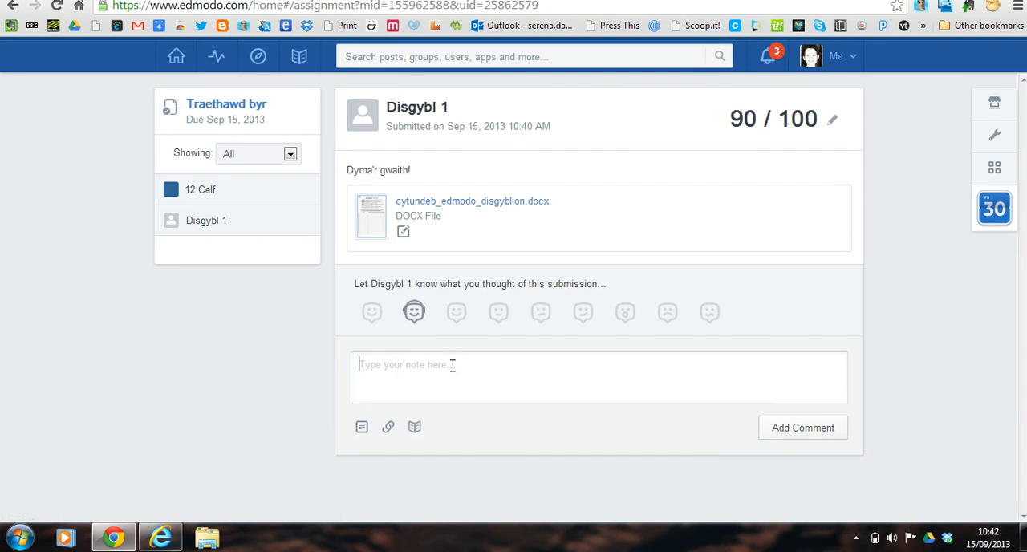